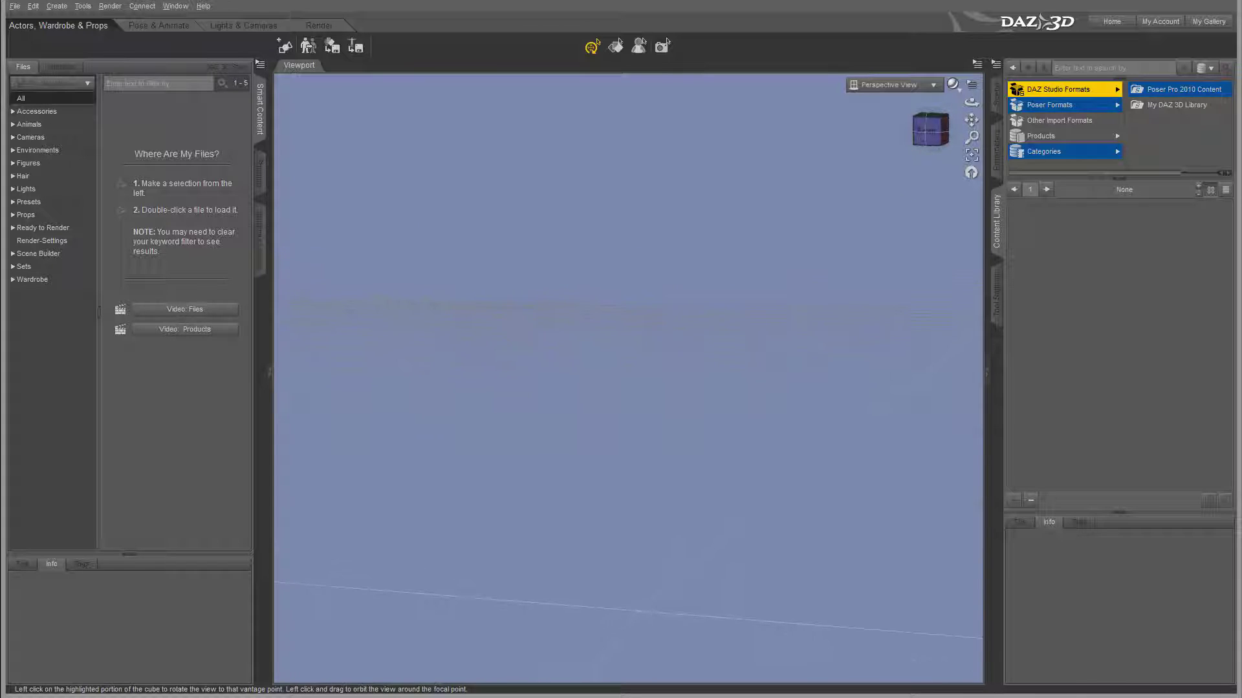
Load the Elephant figure from the Figures library into the empty scene.
drag(930, 129, 704, 208)
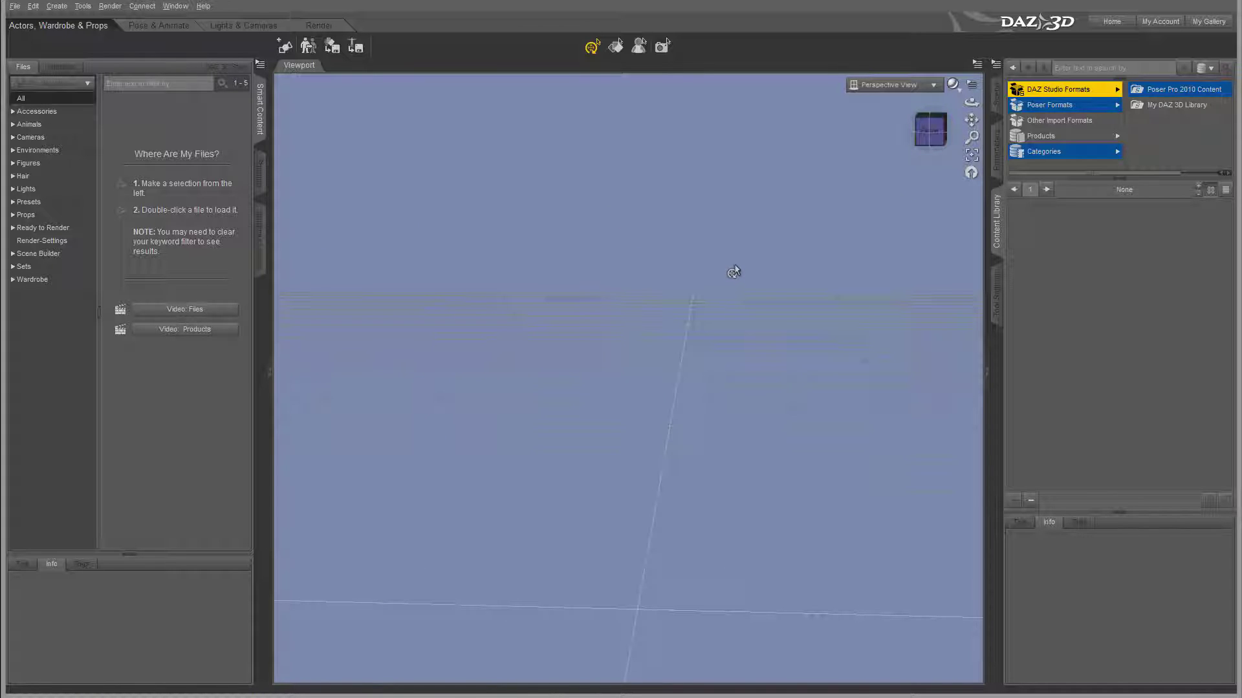
drag(929, 133, 930, 131)
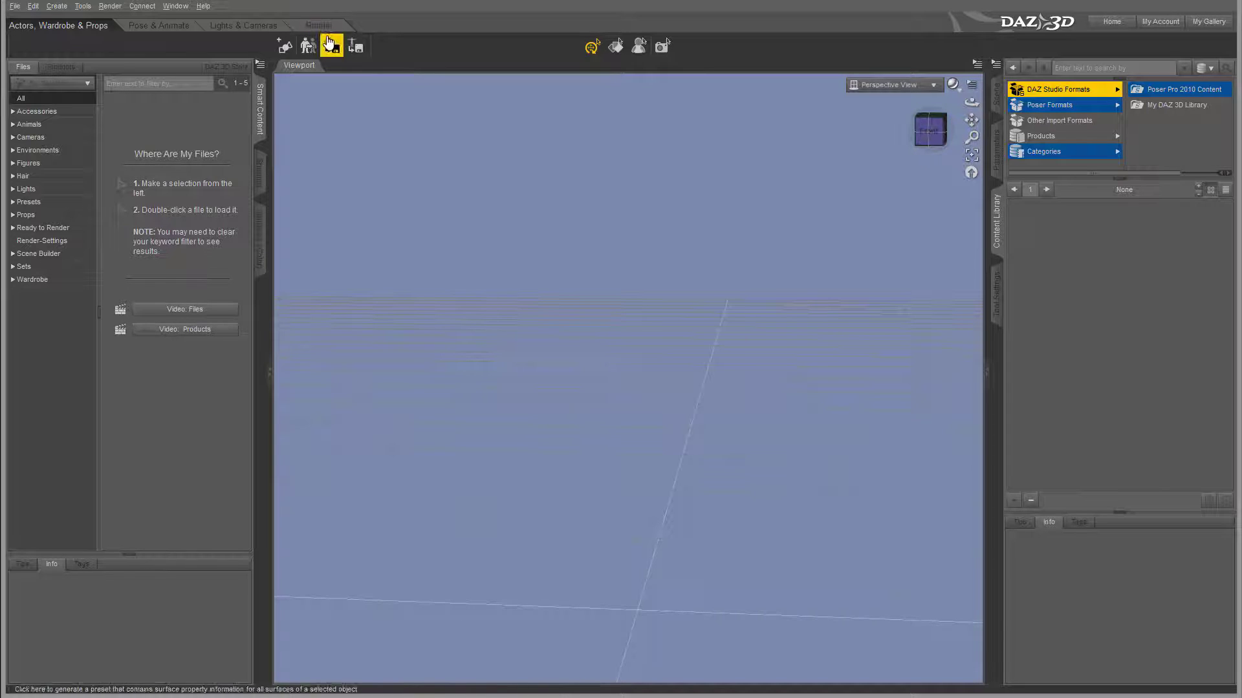
click(25, 164)
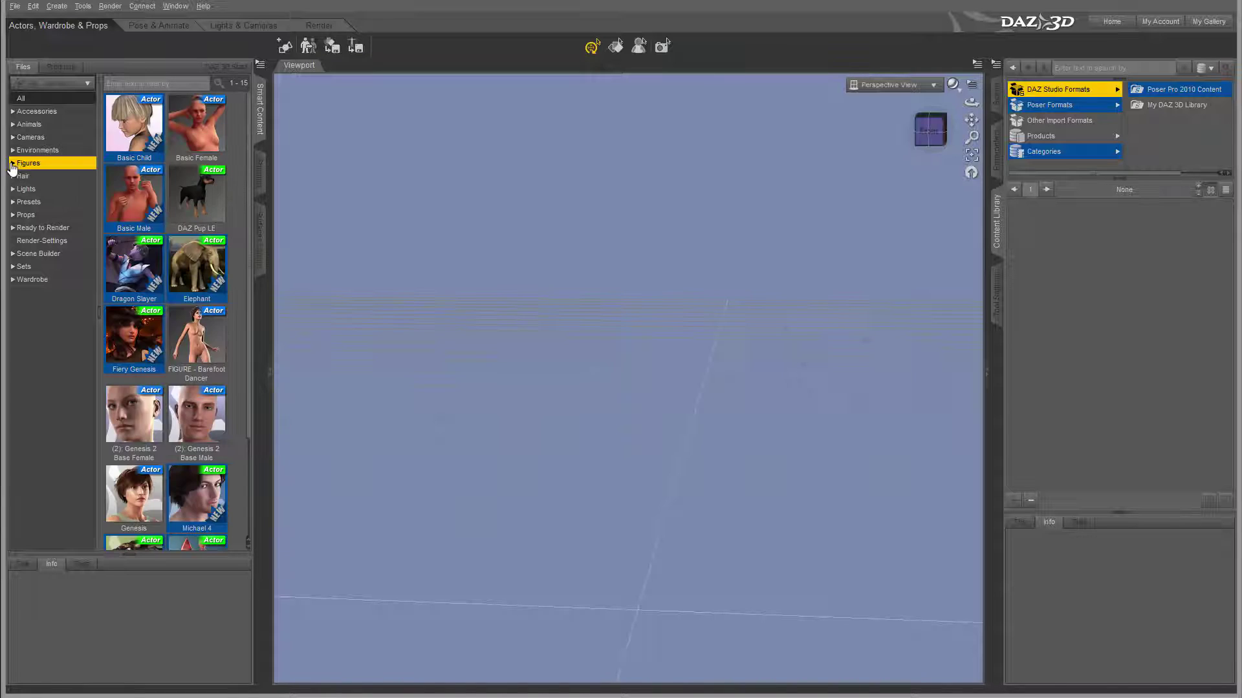
double_click(203, 268)
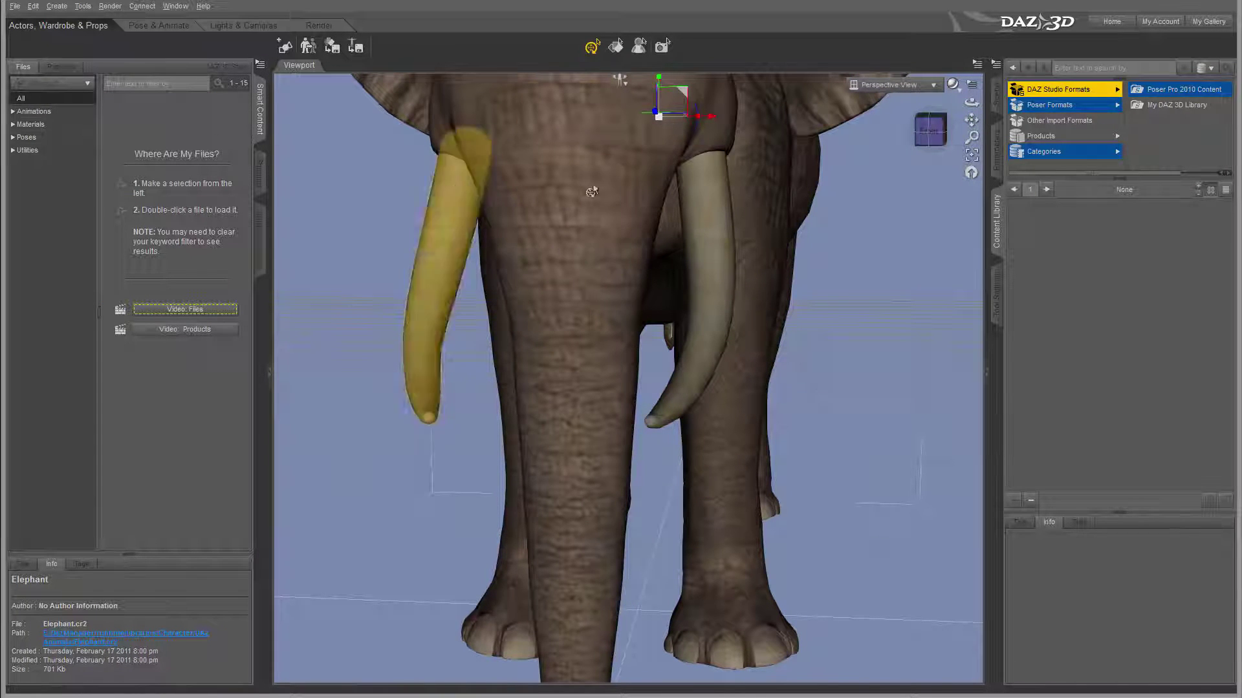
Apply the ElephantWalk2 walking pose to the elephant.
click(591, 188)
click(28, 139)
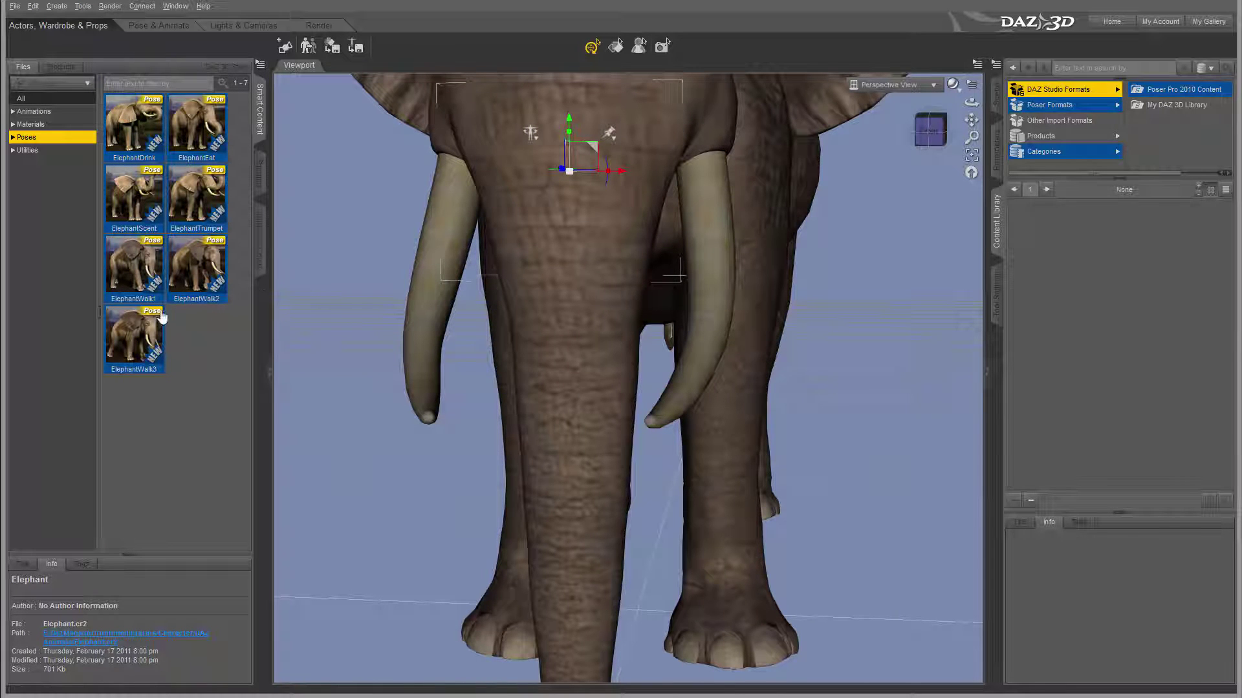
double_click(188, 285)
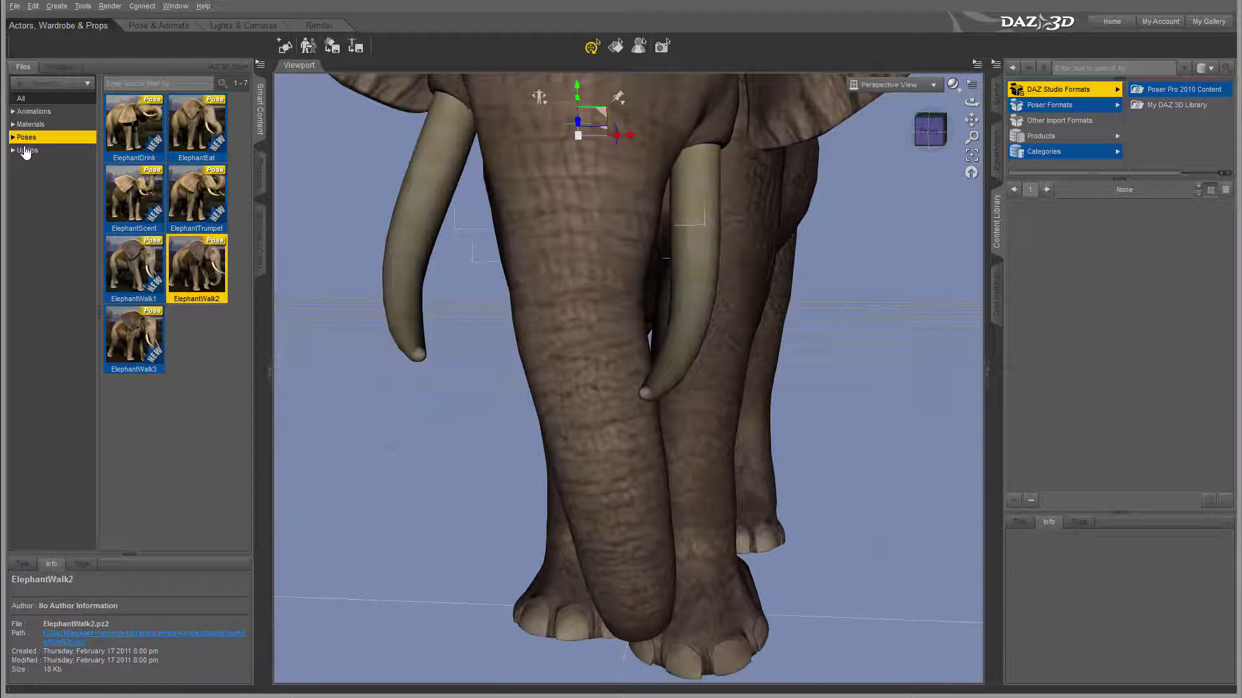
Show the material presets and pull the view back to frame the whole elephant.
click(35, 126)
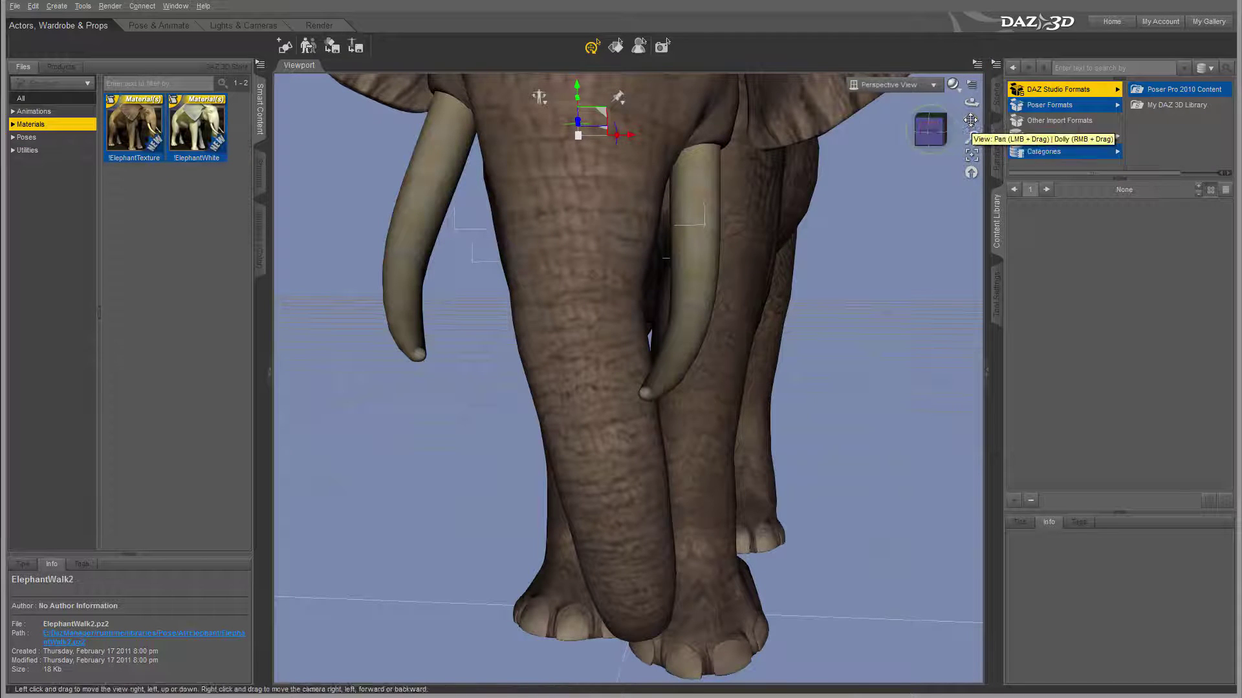
drag(974, 140, 981, 223)
drag(931, 132, 978, 181)
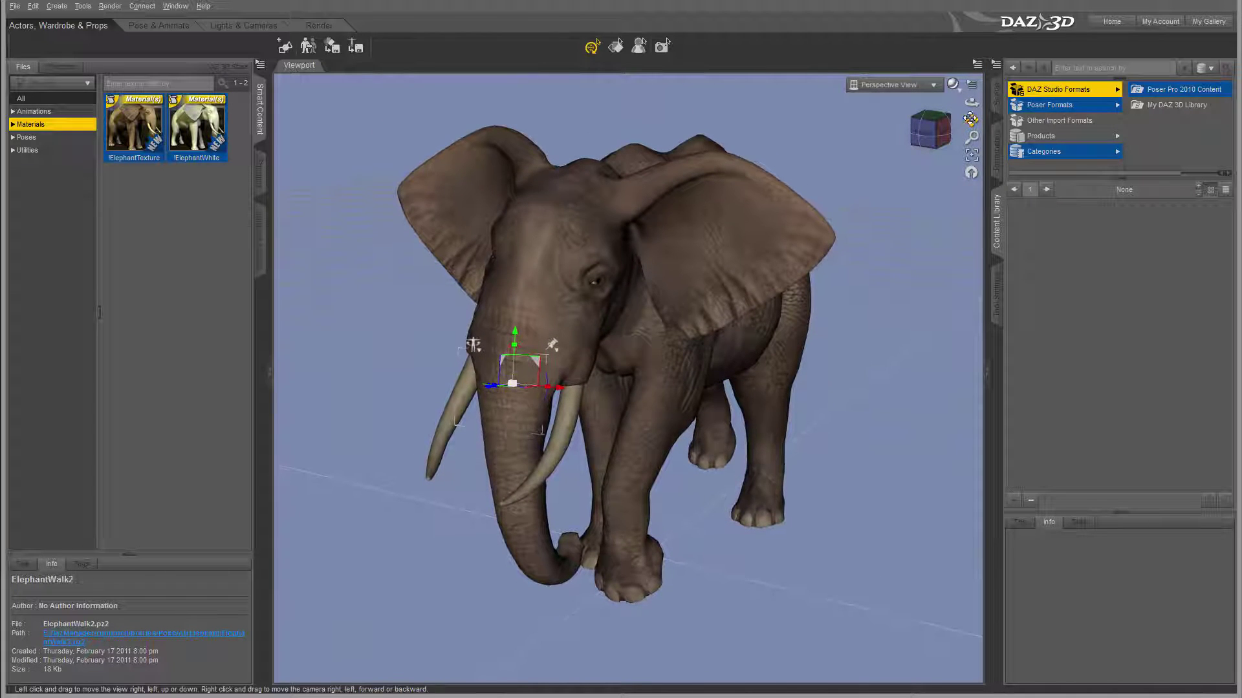
drag(971, 136, 974, 156)
Twist the elephant's right ear to -9.41 in the posing workspace.
click(158, 25)
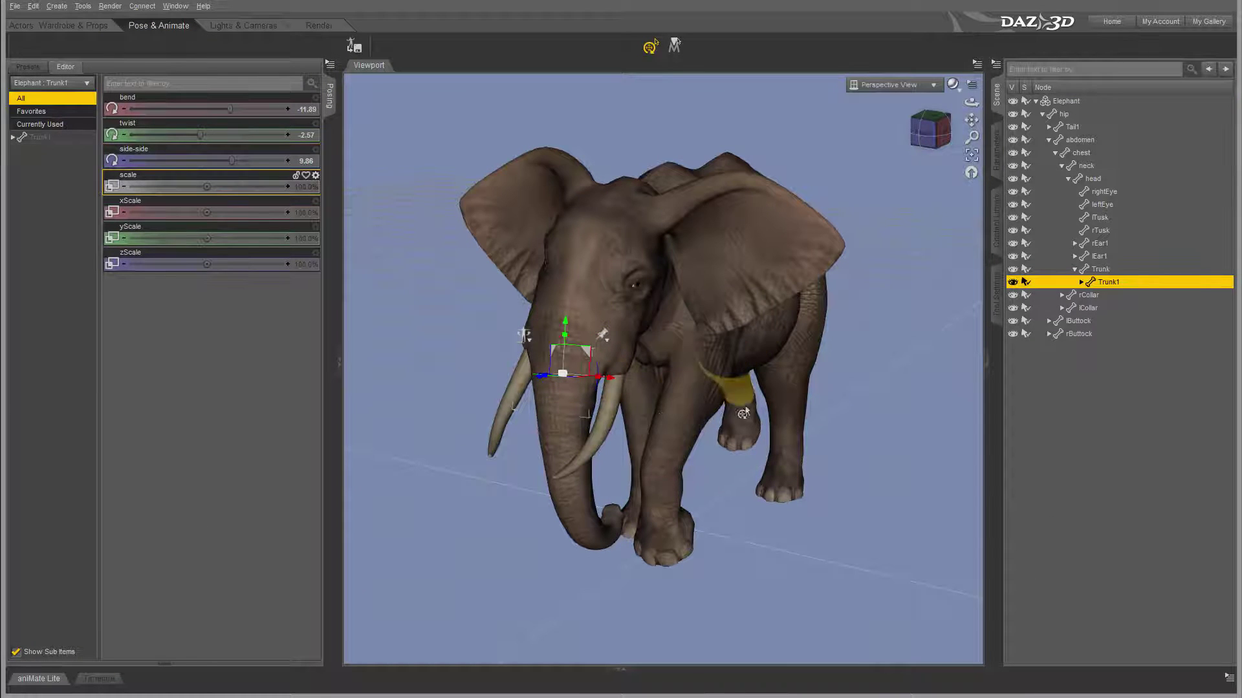
click(526, 193)
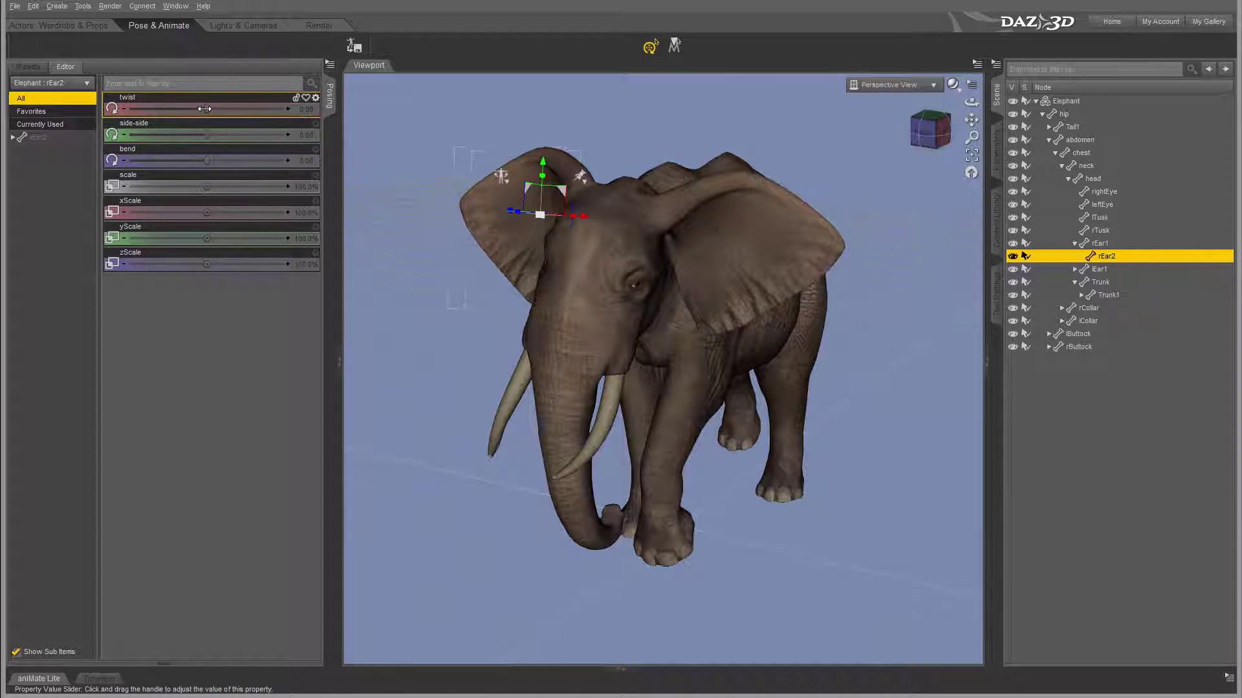
drag(196, 108, 253, 134)
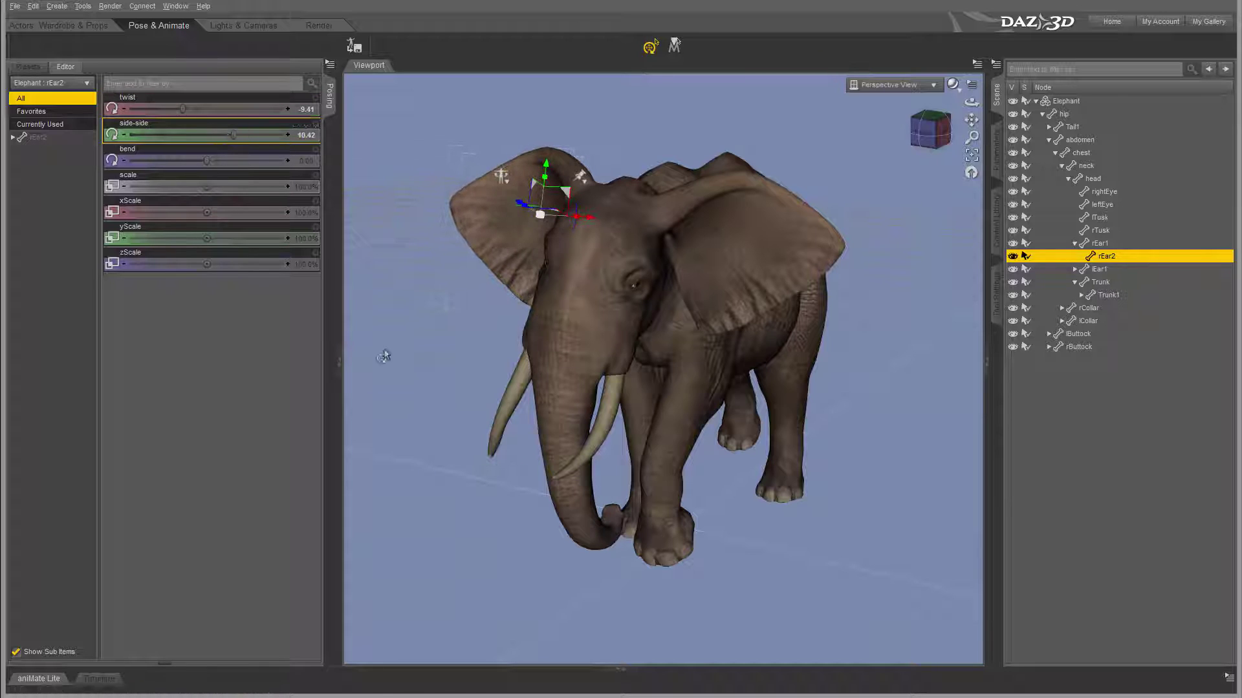
Turn the right tusk's side-side to 0.88, then switch to Lights & Cameras.
click(507, 432)
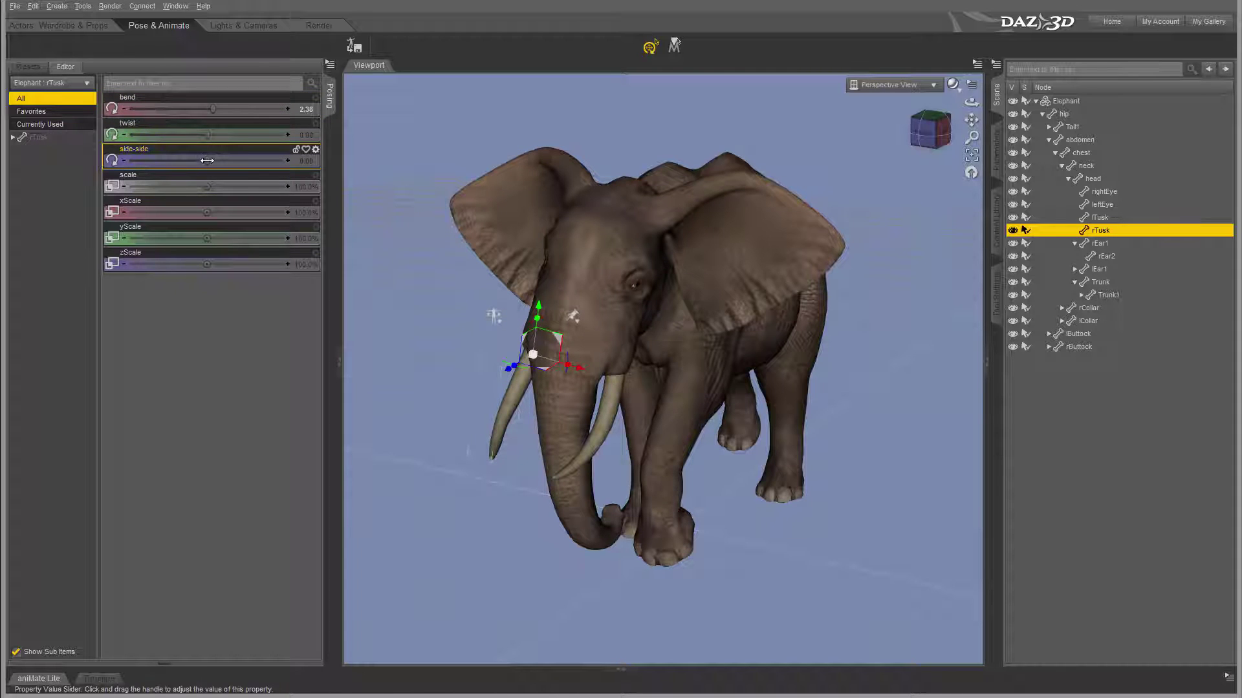
drag(207, 161, 213, 160)
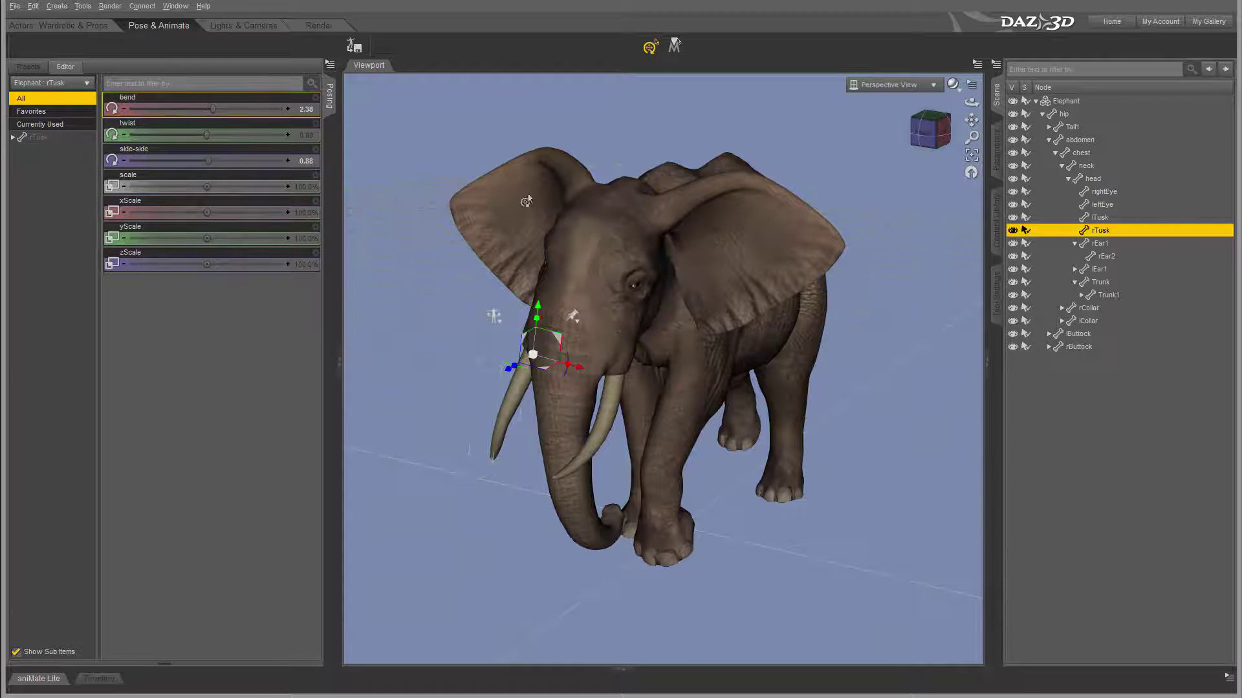
click(230, 27)
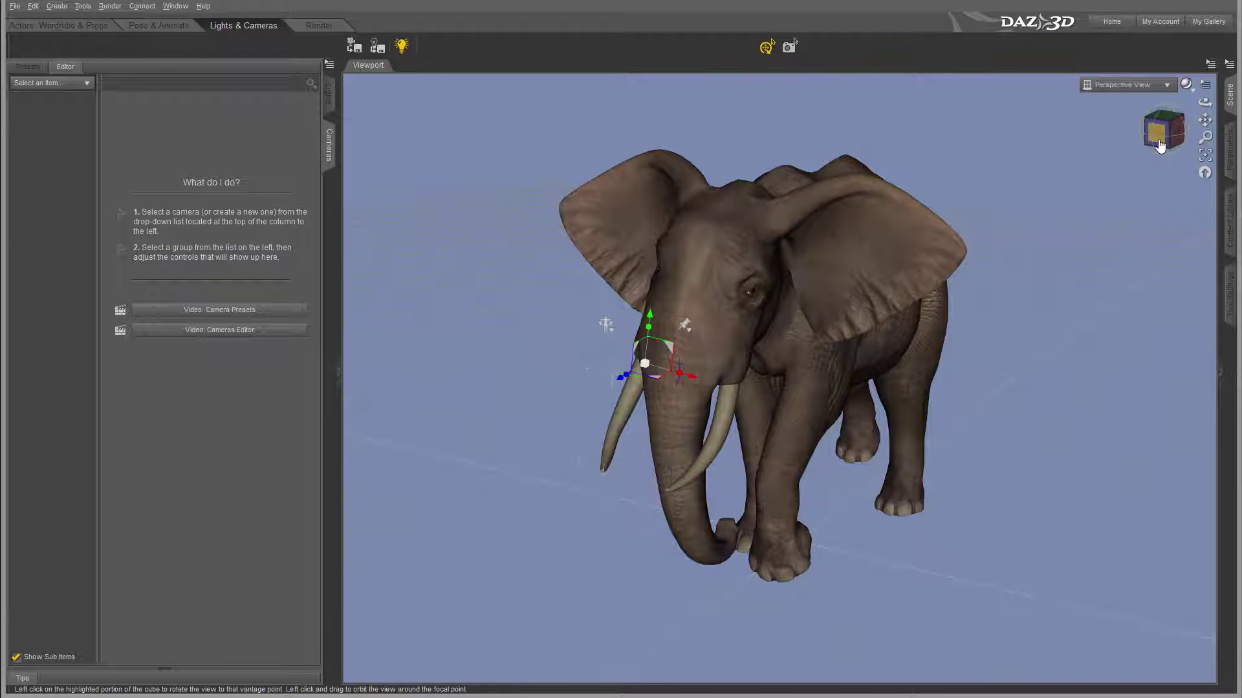
Add LinearPointLight 1 and raise it from the elephant's feet to above its back.
drag(1159, 142, 1047, 141)
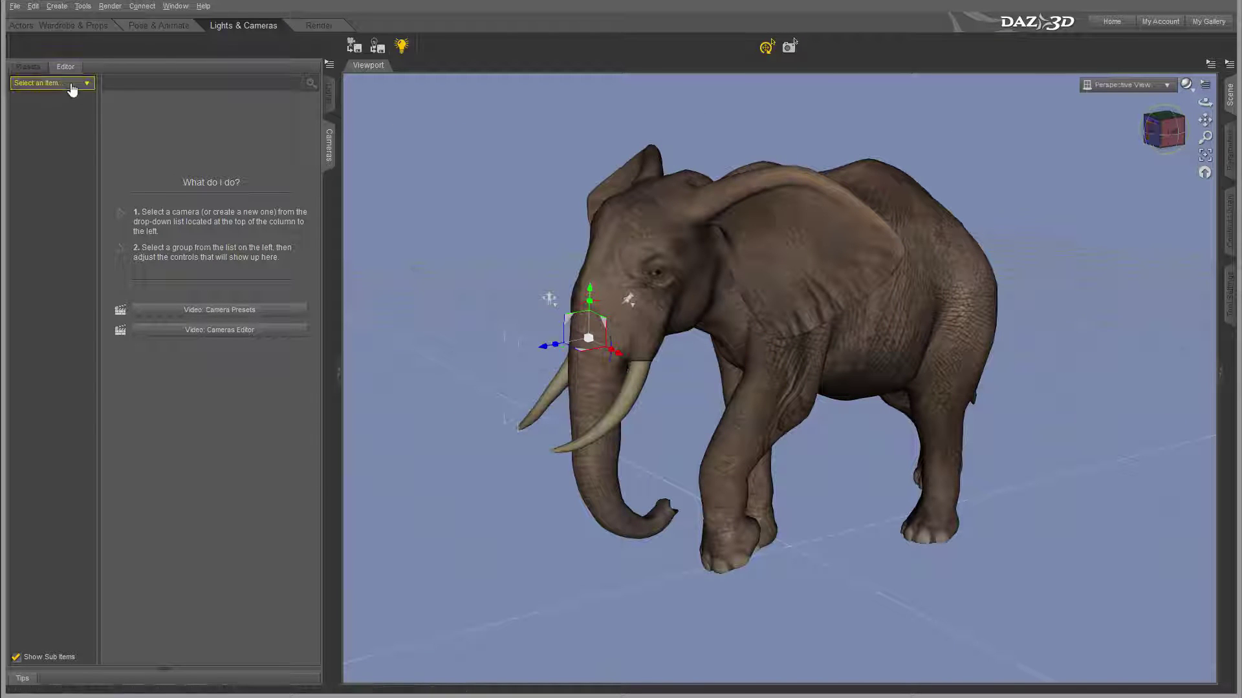
click(57, 6)
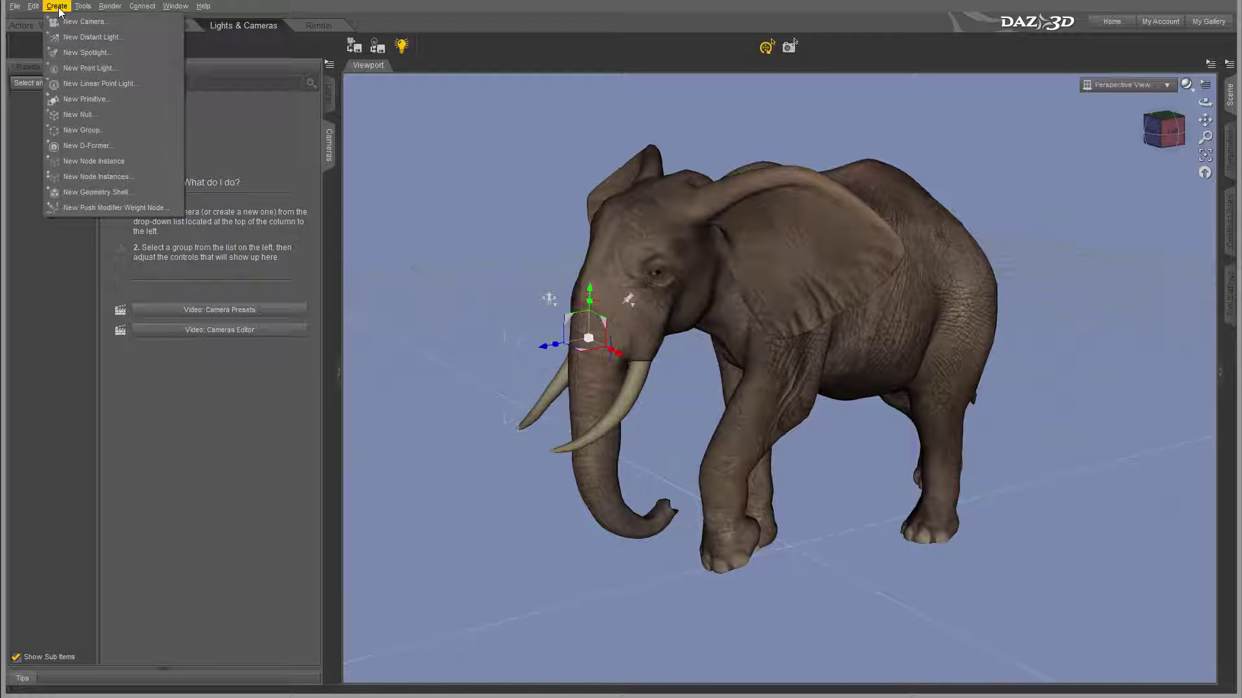
click(118, 84)
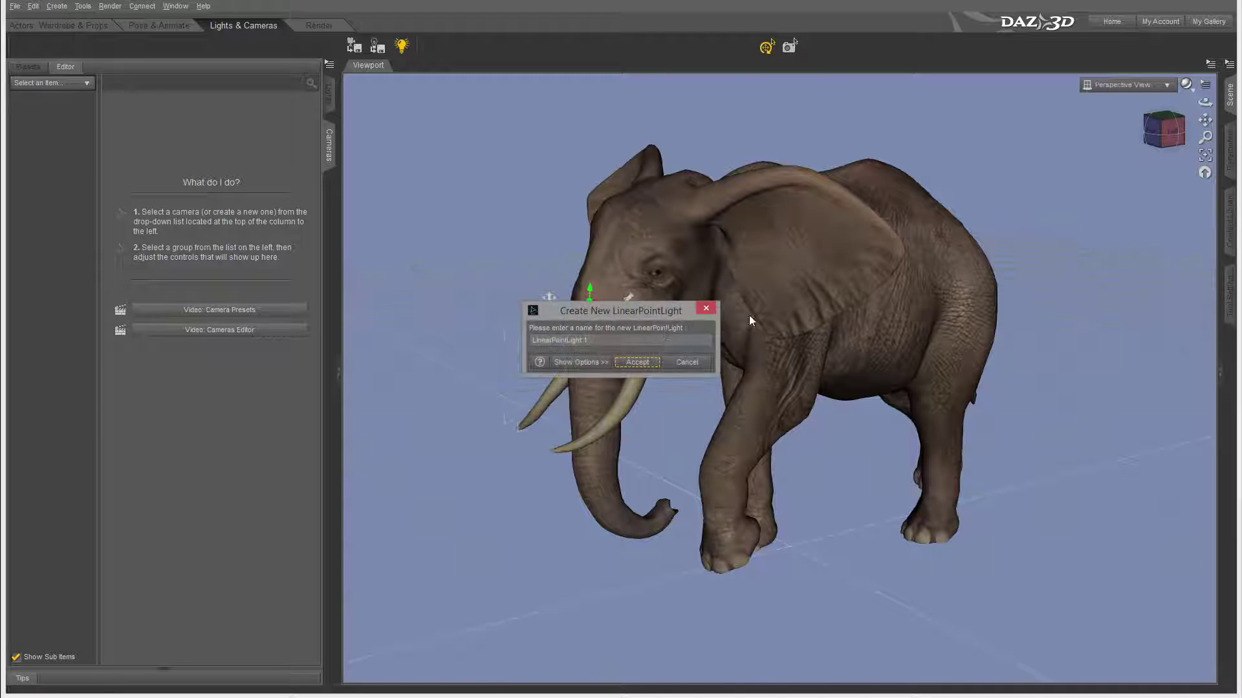
click(639, 363)
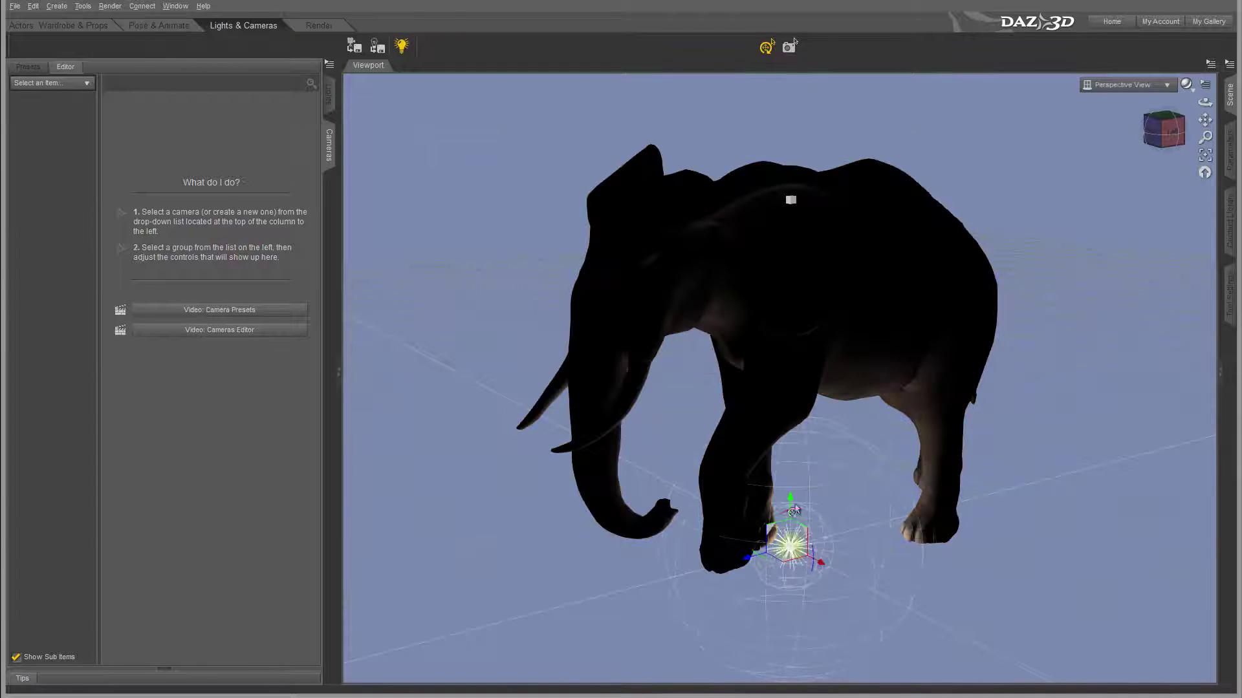
drag(797, 470, 789, 126)
click(1176, 124)
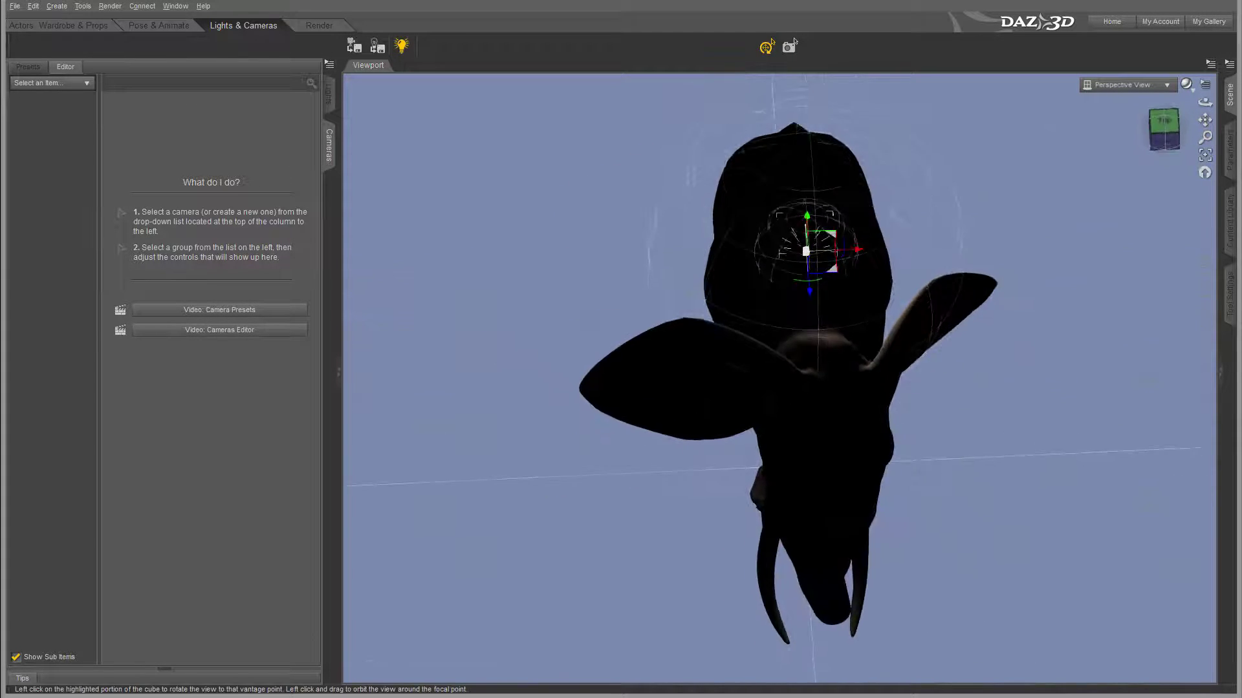
click(856, 253)
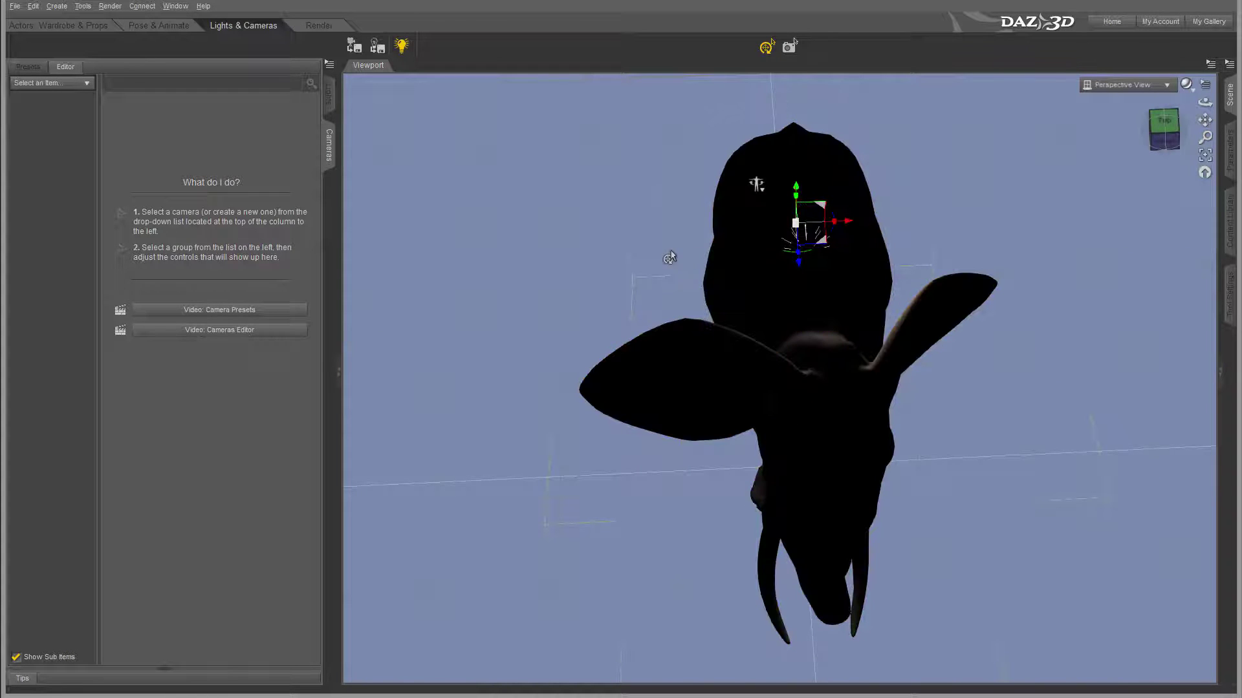
drag(849, 224, 848, 251)
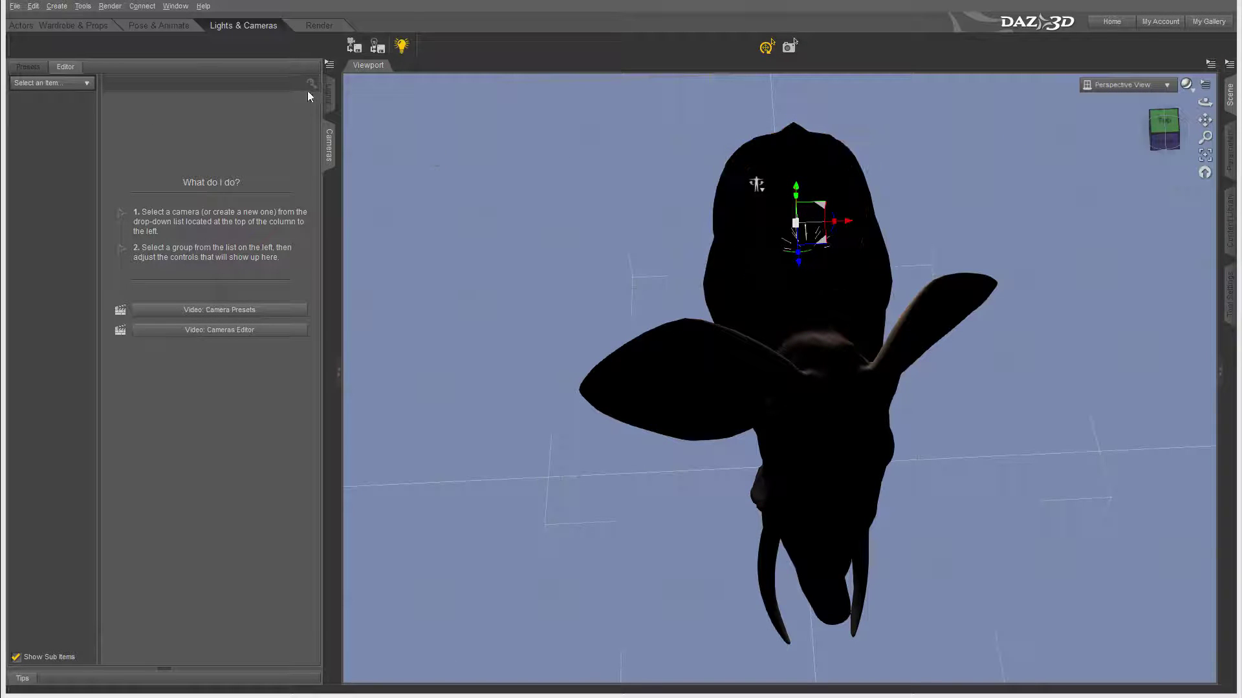
Select LinearPointLight 1 and shift it left, away from the elephant.
click(328, 94)
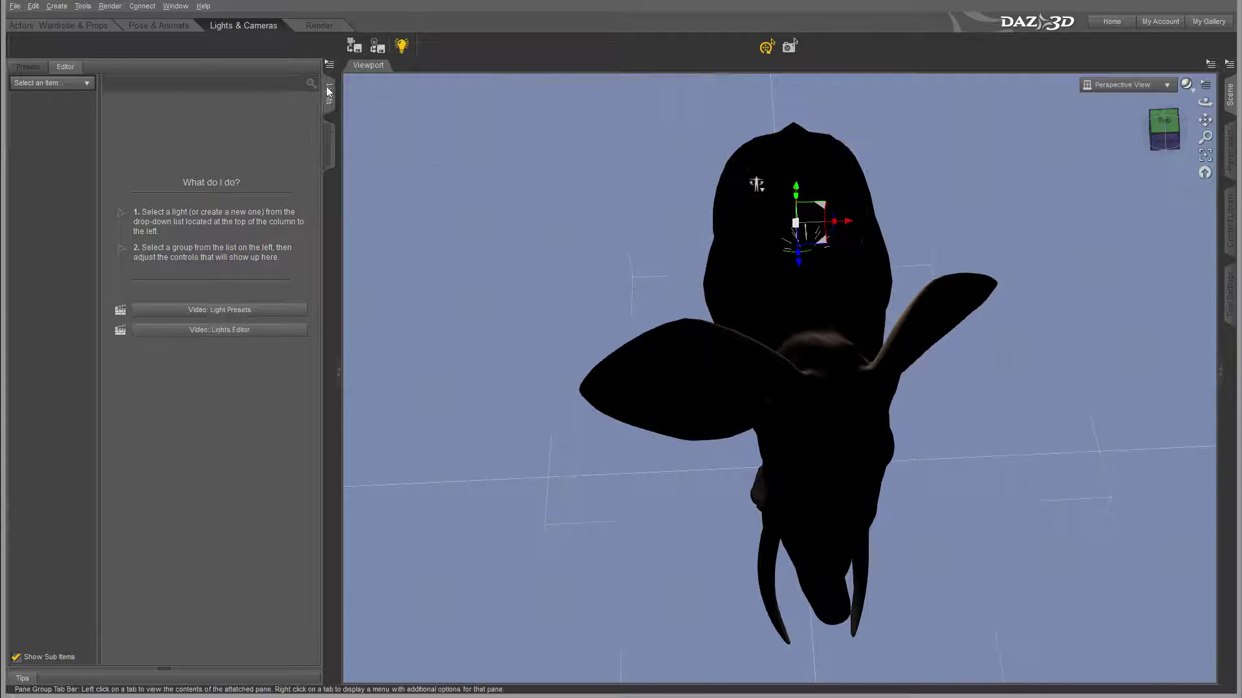
click(88, 88)
click(58, 97)
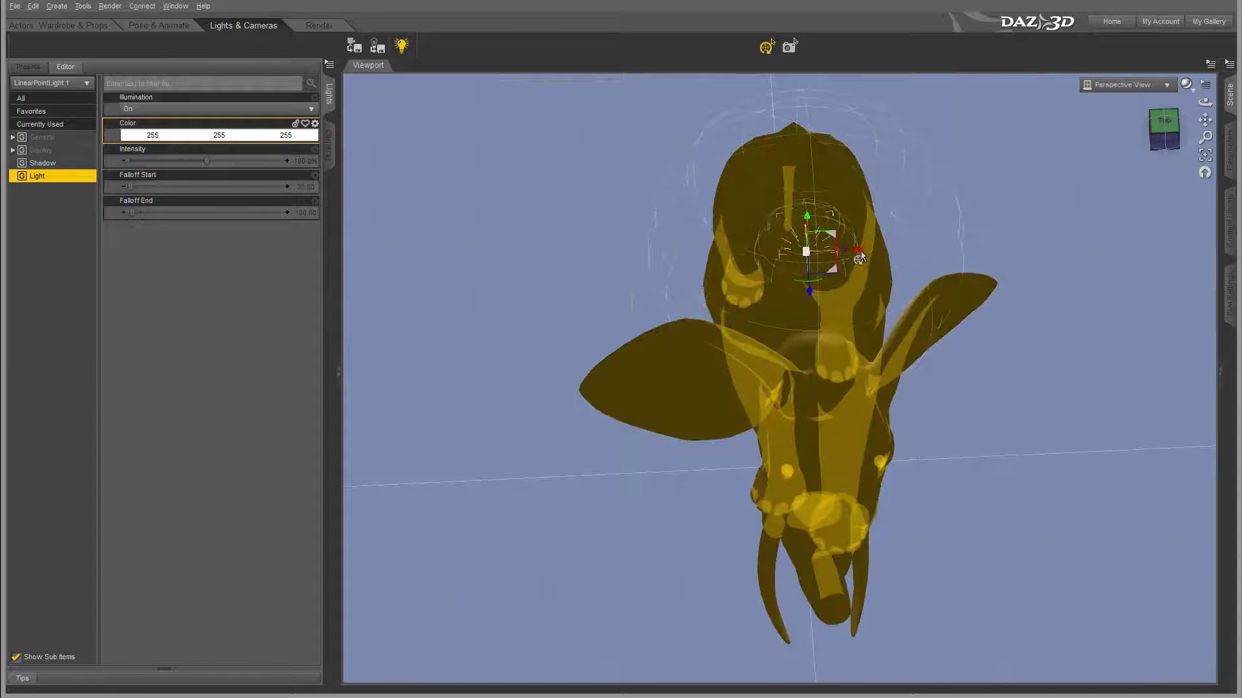
drag(860, 258, 622, 253)
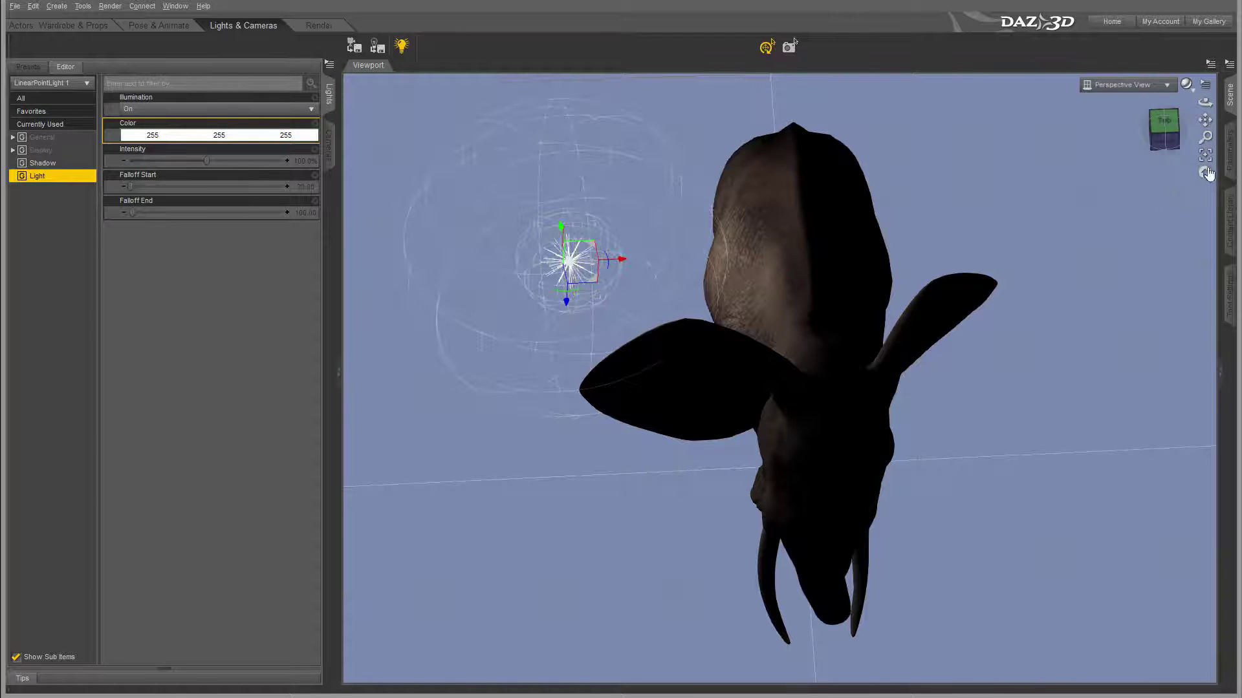
click(1164, 139)
click(1157, 123)
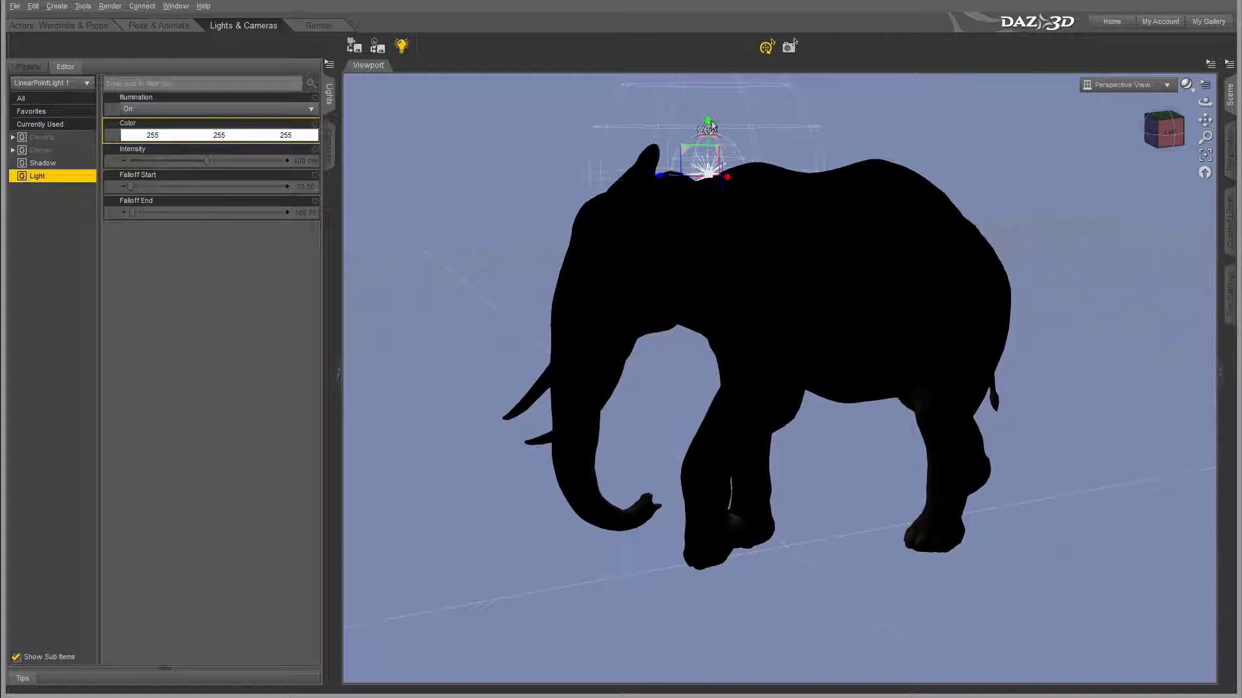
Raise, shift right and lower the light until it rests on the elephant's back.
drag(706, 128, 707, 91)
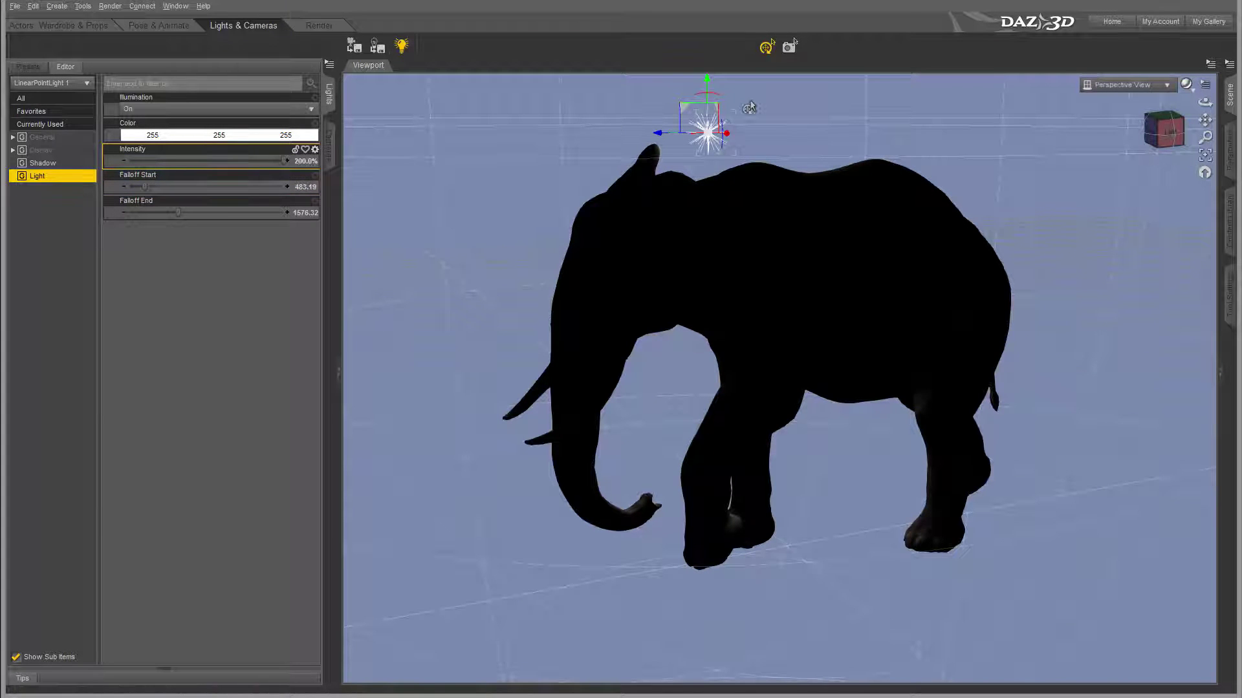
drag(727, 139, 785, 152)
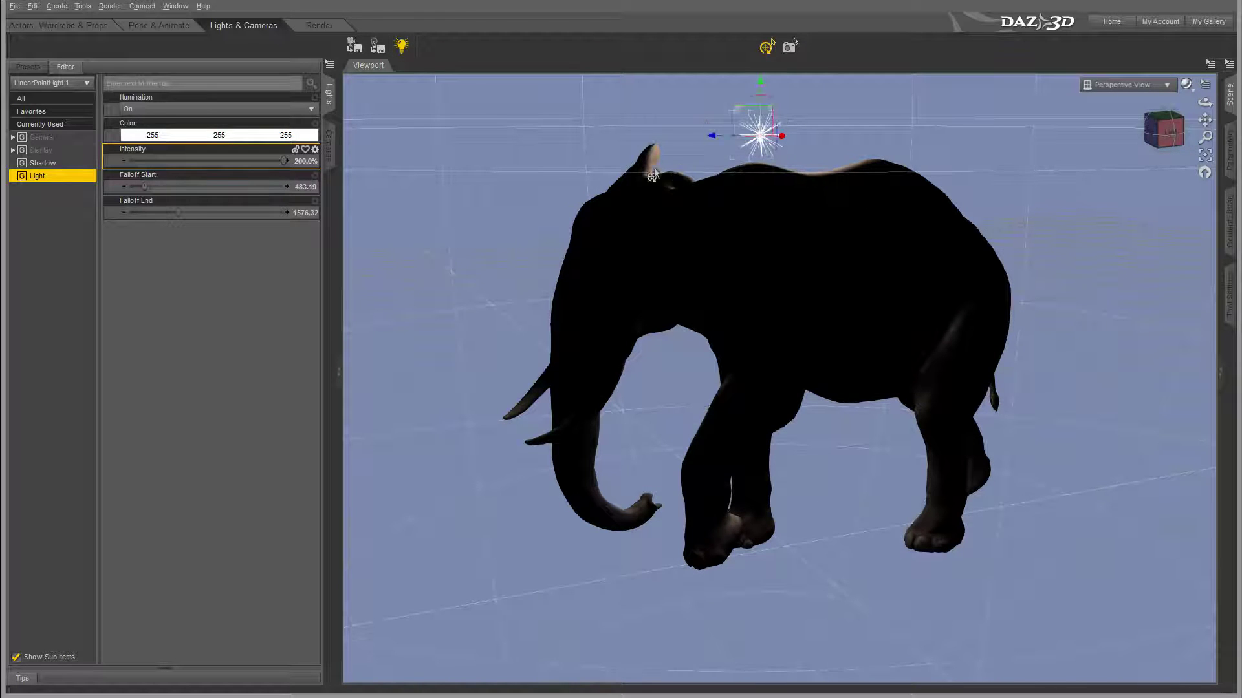
mouse_move(1170, 133)
mouse_down()
mouse_move(1135, 133)
mouse_move(1158, 133)
mouse_up()
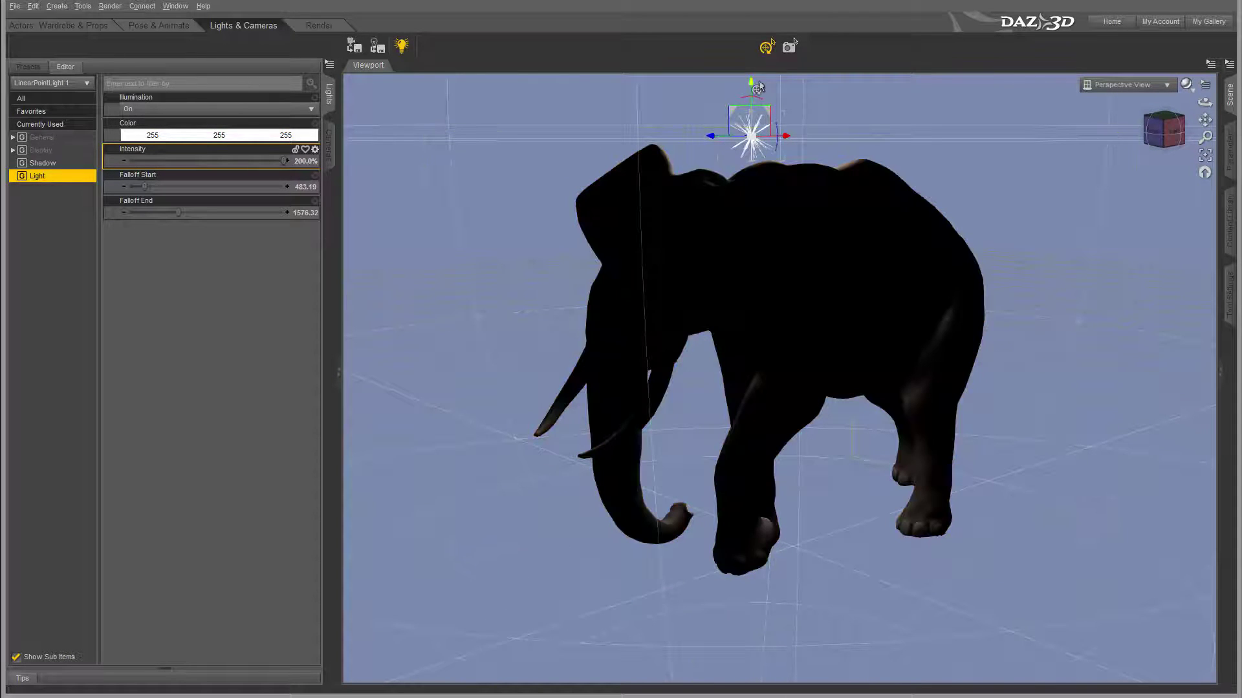
drag(750, 89, 754, 250)
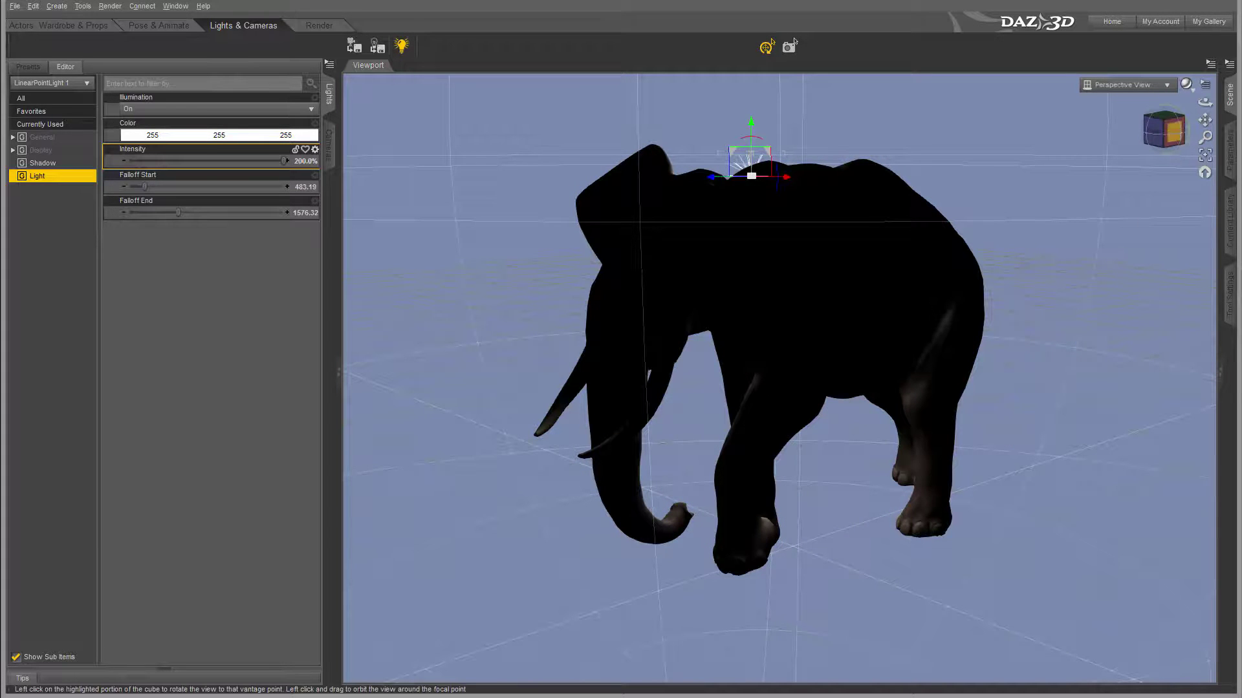
drag(1164, 133, 1155, 137)
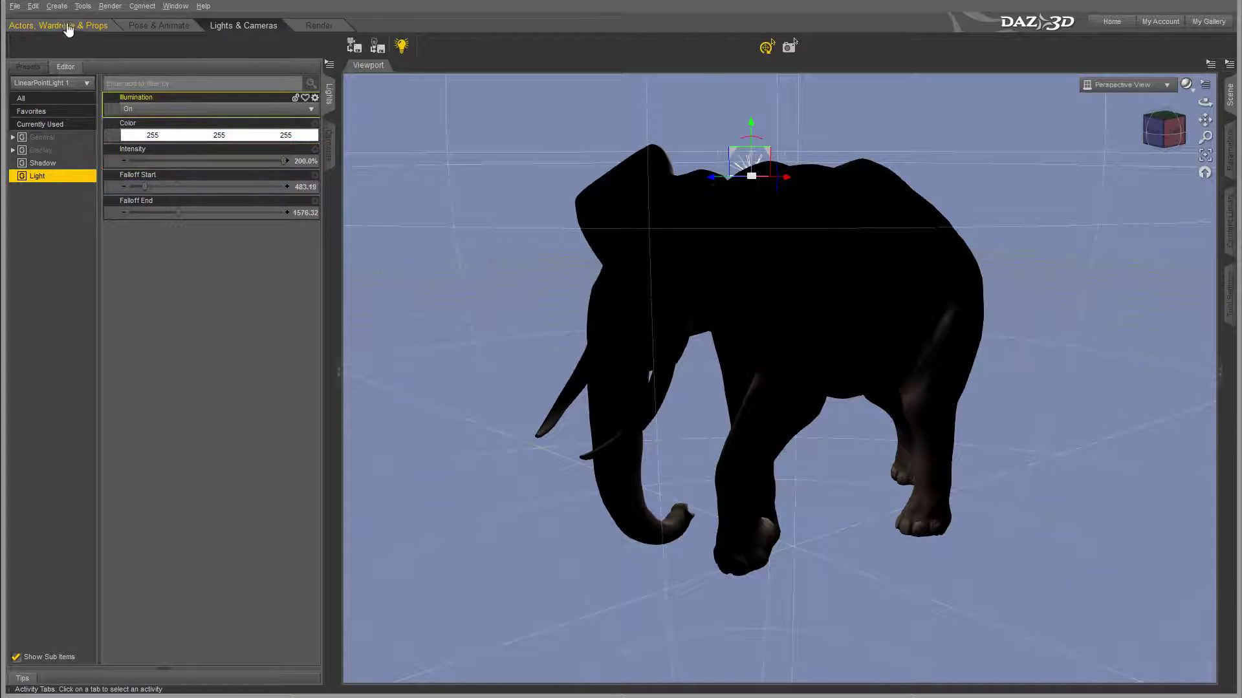
Add PointLight 1 and position it to the right of the elephant's rump.
click(57, 6)
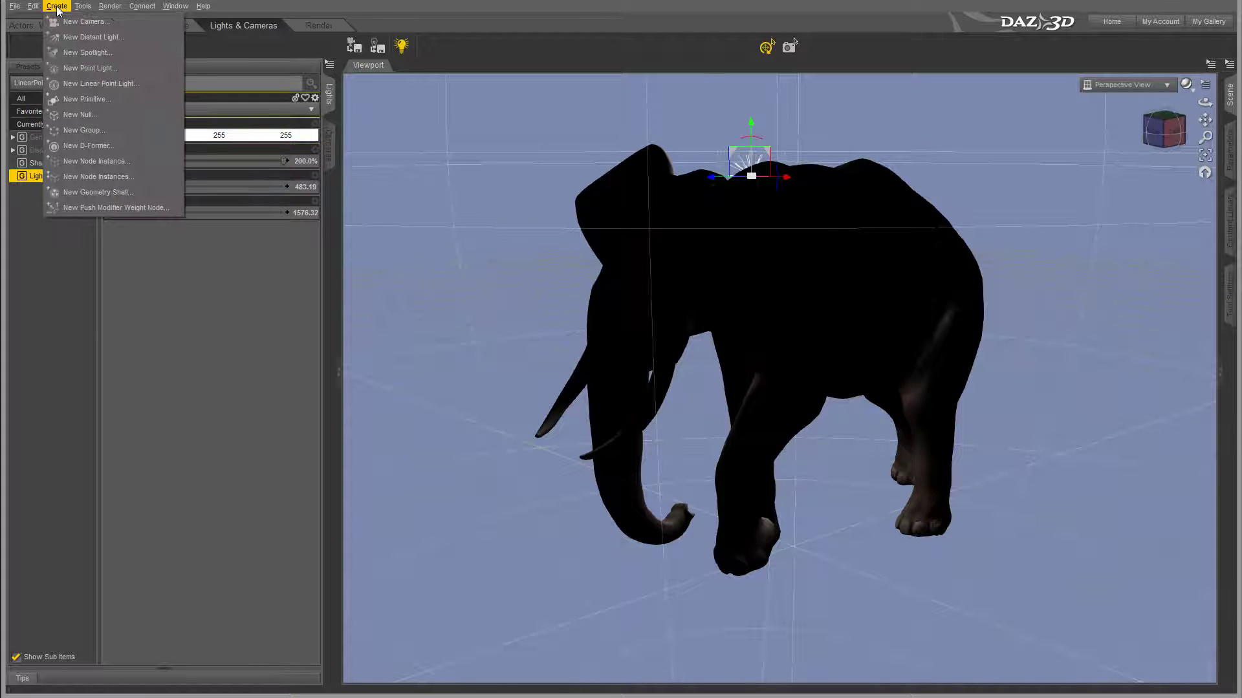
click(137, 74)
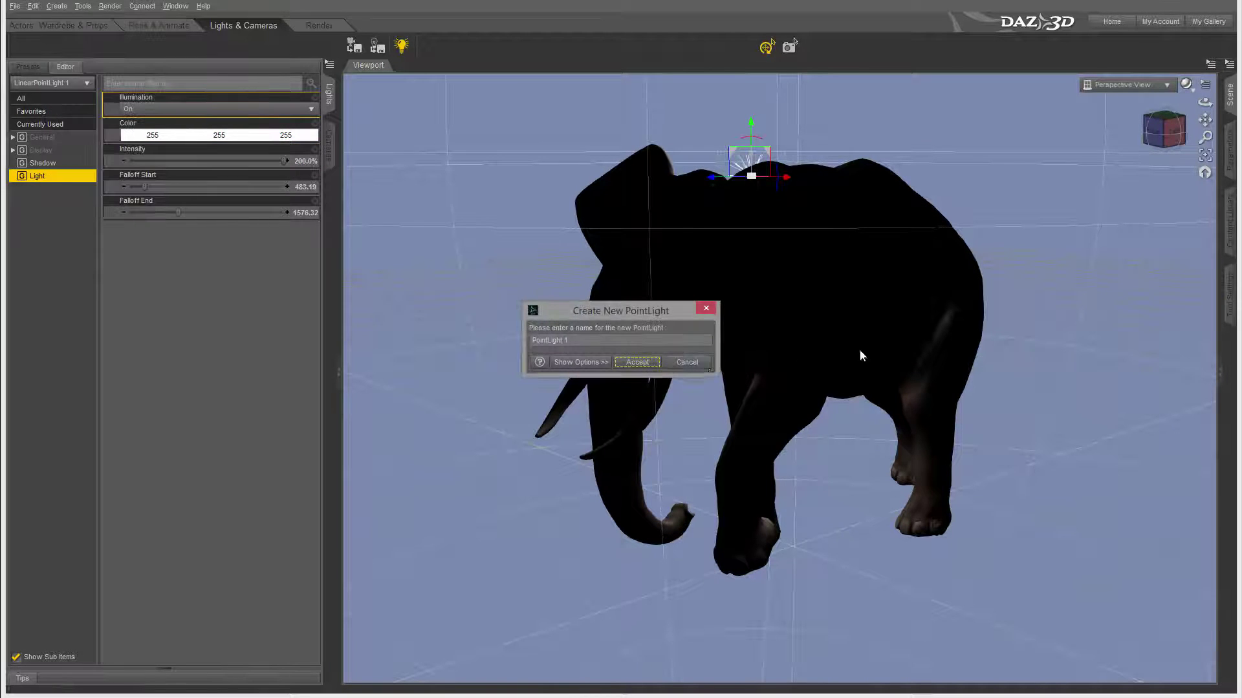
click(637, 364)
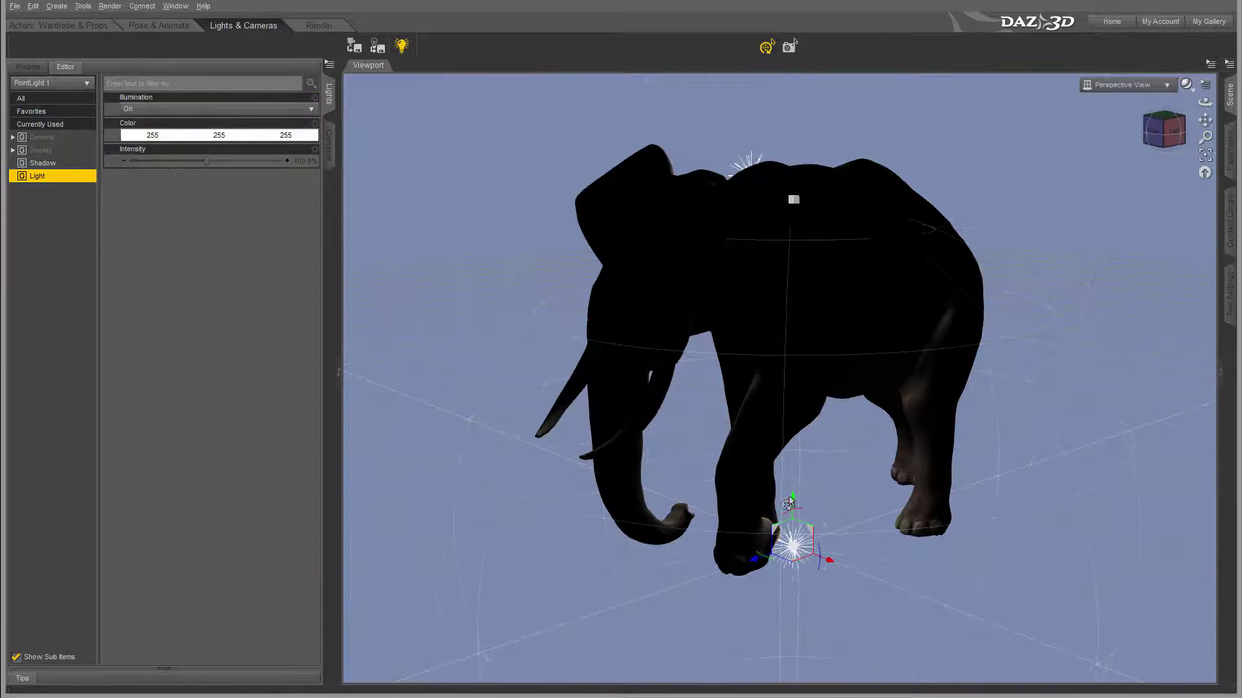
drag(793, 502, 793, 195)
drag(830, 257, 1029, 370)
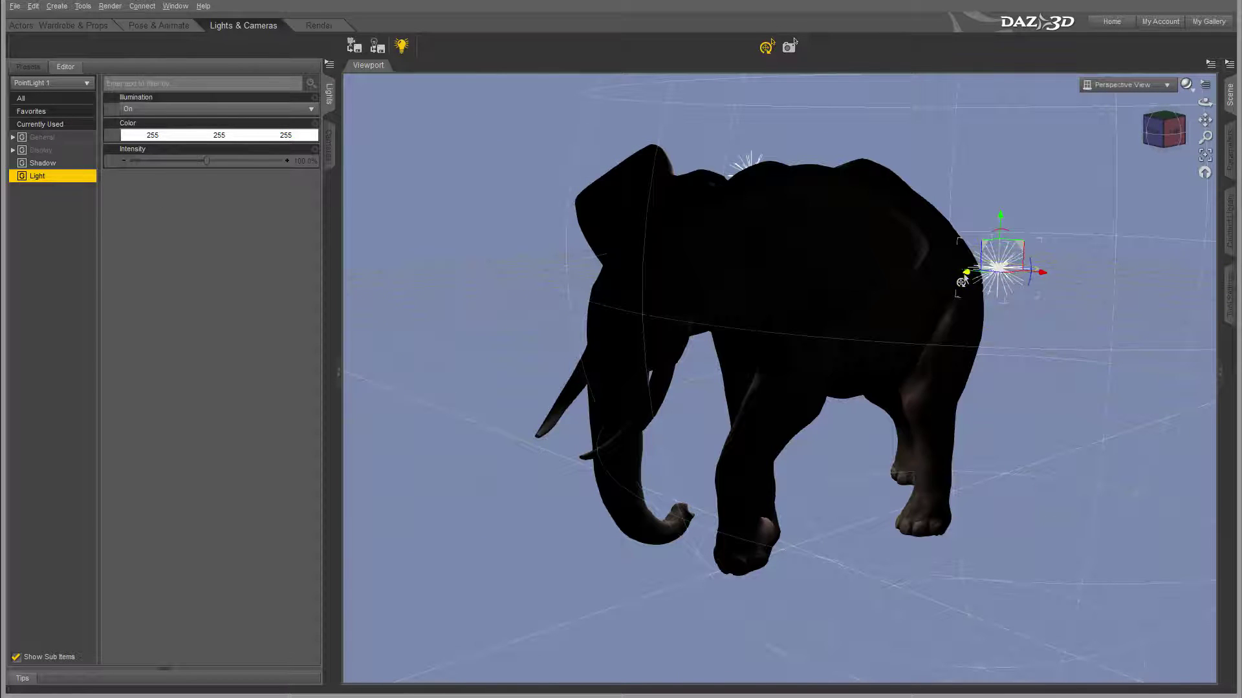
mouse_move(963, 282)
mouse_down()
mouse_move(880, 313)
mouse_move(946, 315)
mouse_up()
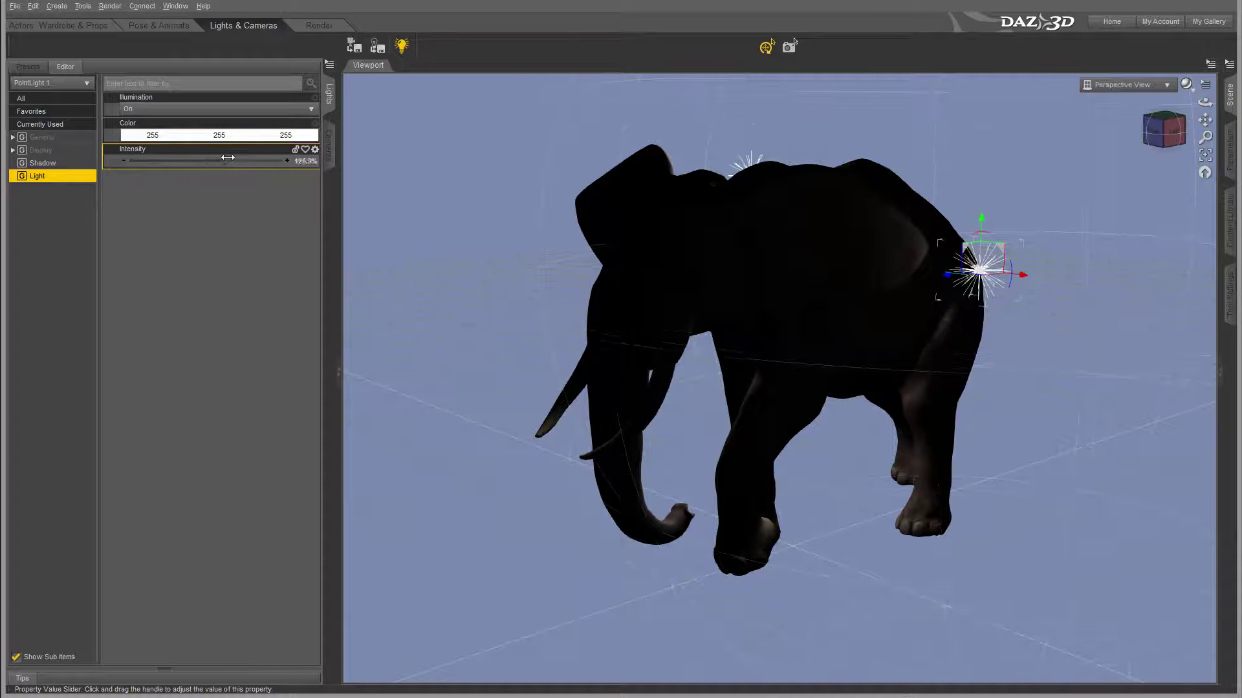
Raise PointLight 1 to 132.8% intensity and add DistantLight 1 to reveal the skin.
drag(207, 160, 232, 161)
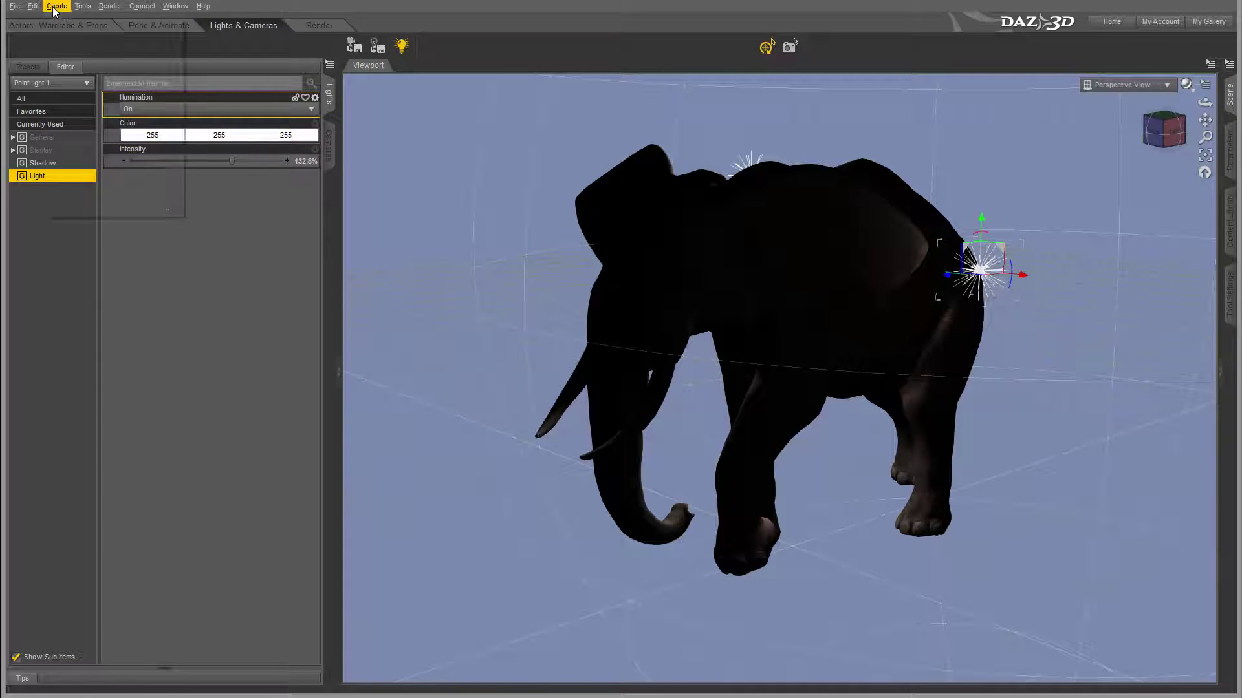
click(97, 36)
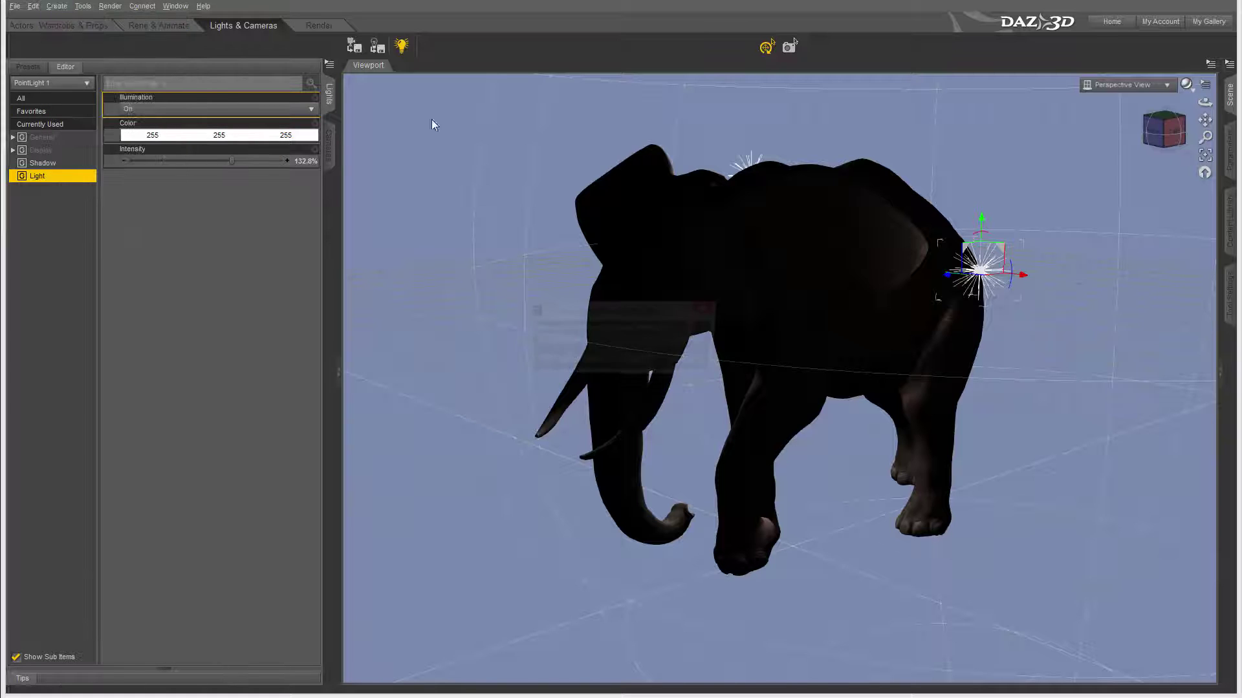
click(637, 363)
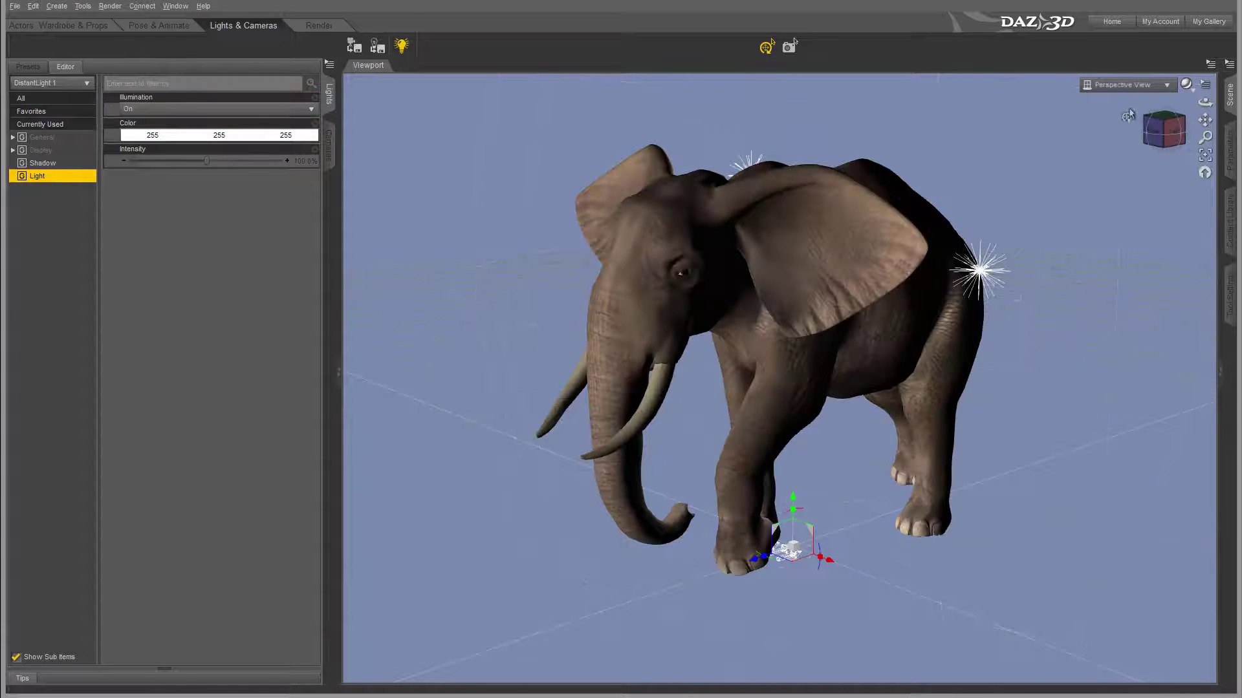
click(1164, 133)
mouse_move(1164, 129)
mouse_down()
mouse_move(1183, 129)
mouse_move(1183, 149)
mouse_move(1203, 133)
mouse_move(1158, 136)
mouse_up()
drag(1138, 278, 1122, 277)
Lift PointLight 1 higher above the hindquarters and raise its intensity to 200%.
click(942, 273)
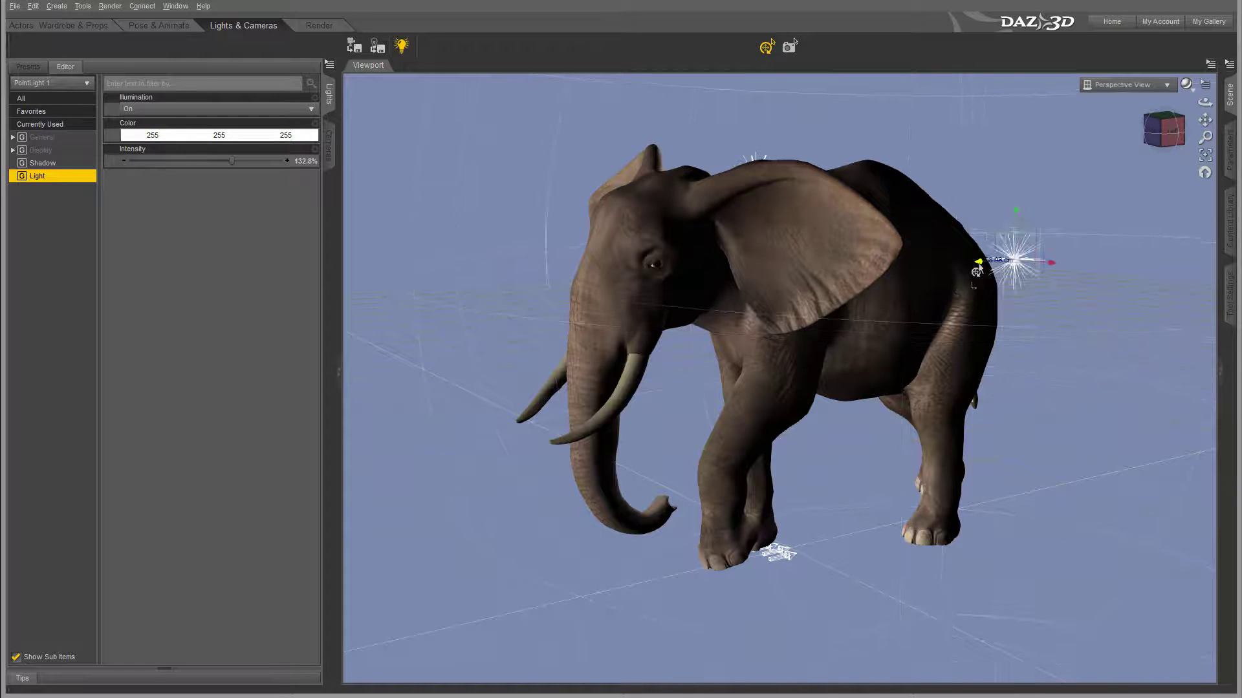
drag(978, 270, 965, 271)
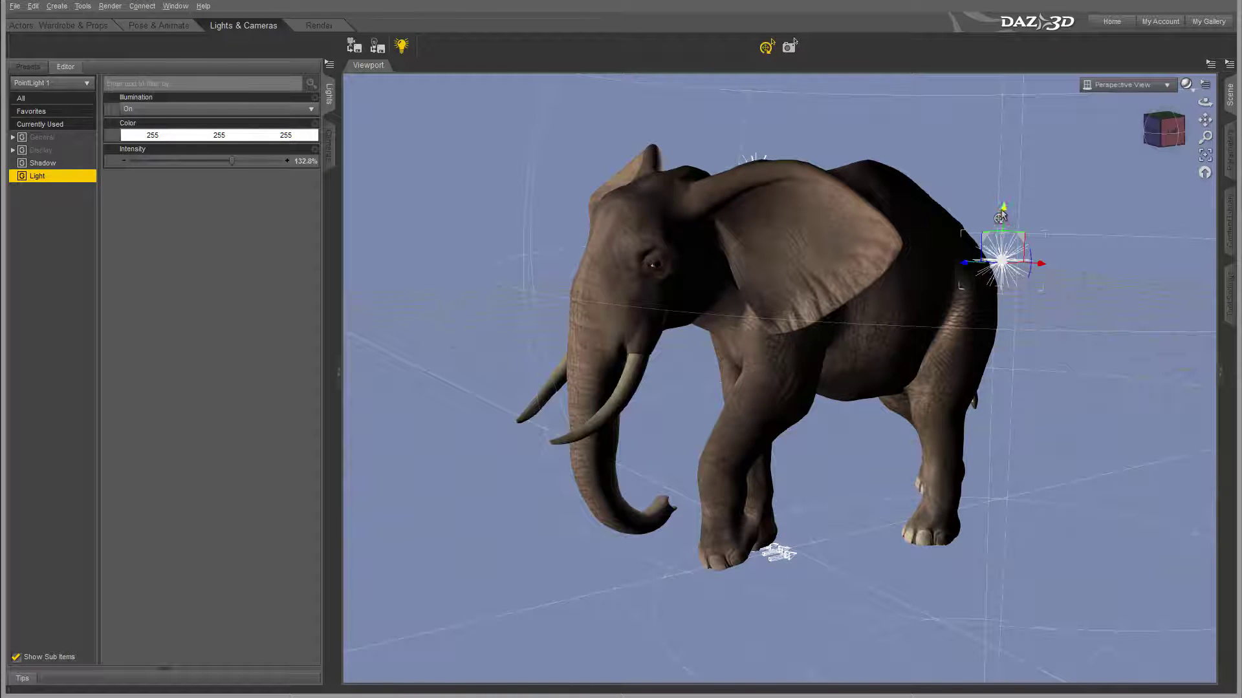
drag(1003, 213, 1003, 147)
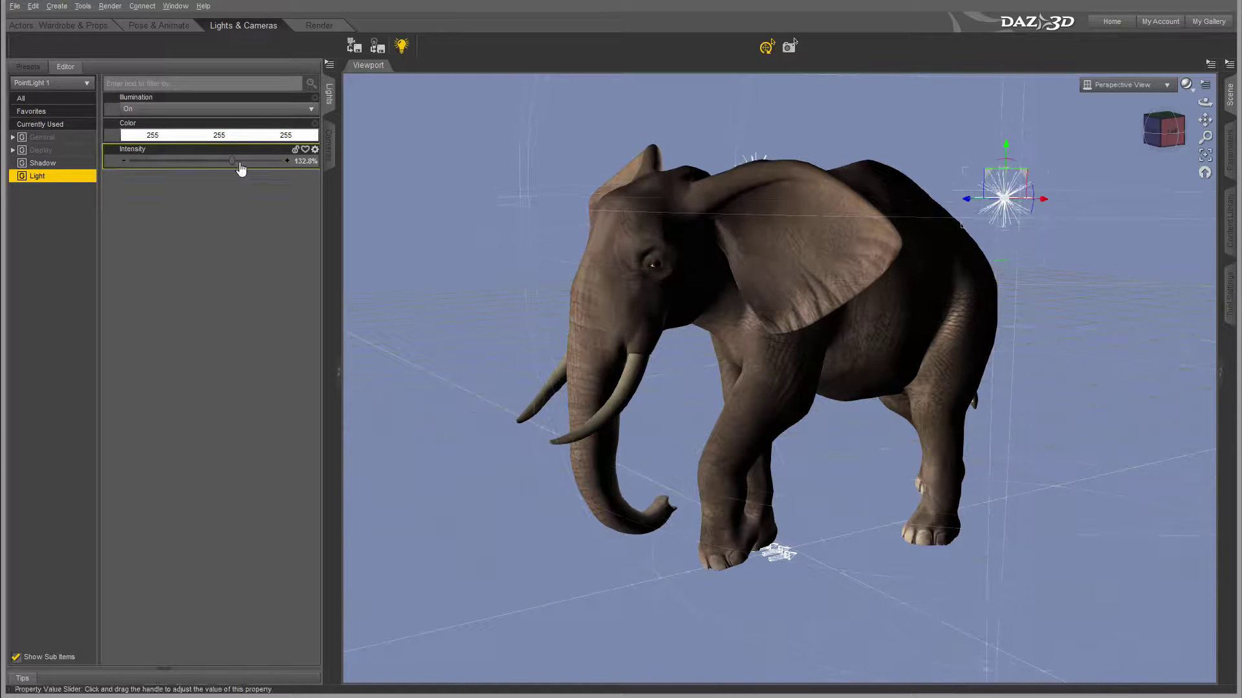
drag(239, 157, 310, 165)
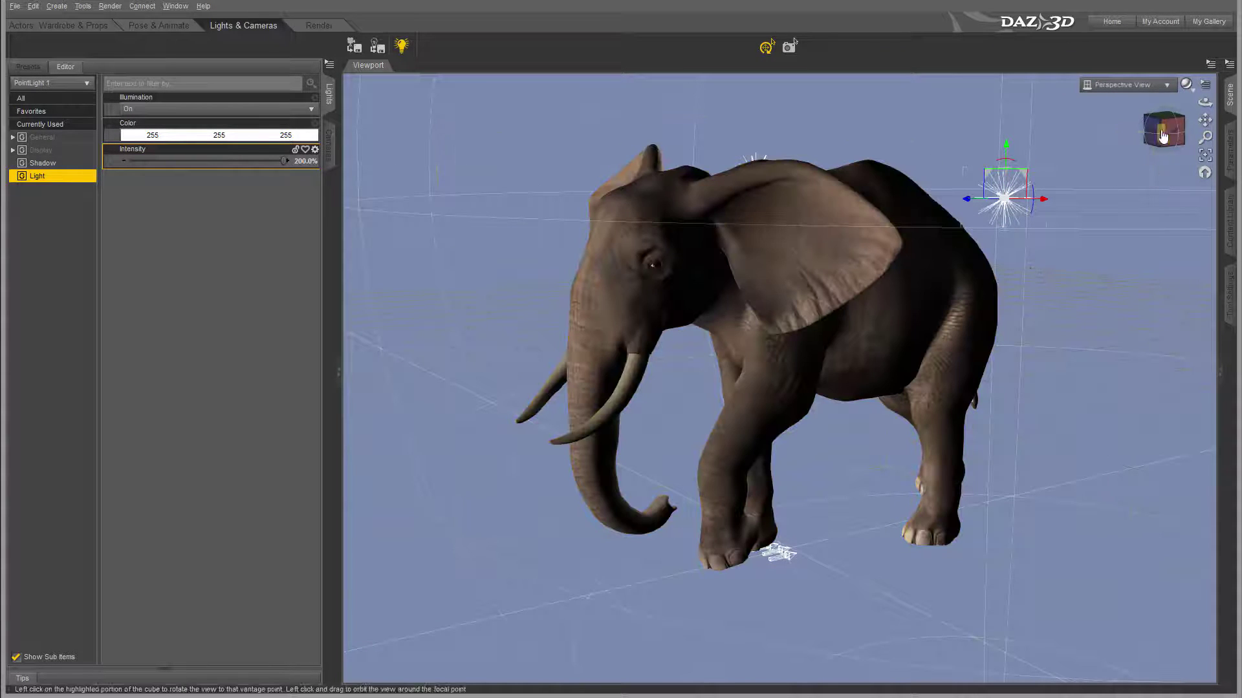
mouse_move(1164, 133)
mouse_down()
mouse_move(1138, 133)
mouse_move(1161, 133)
mouse_up()
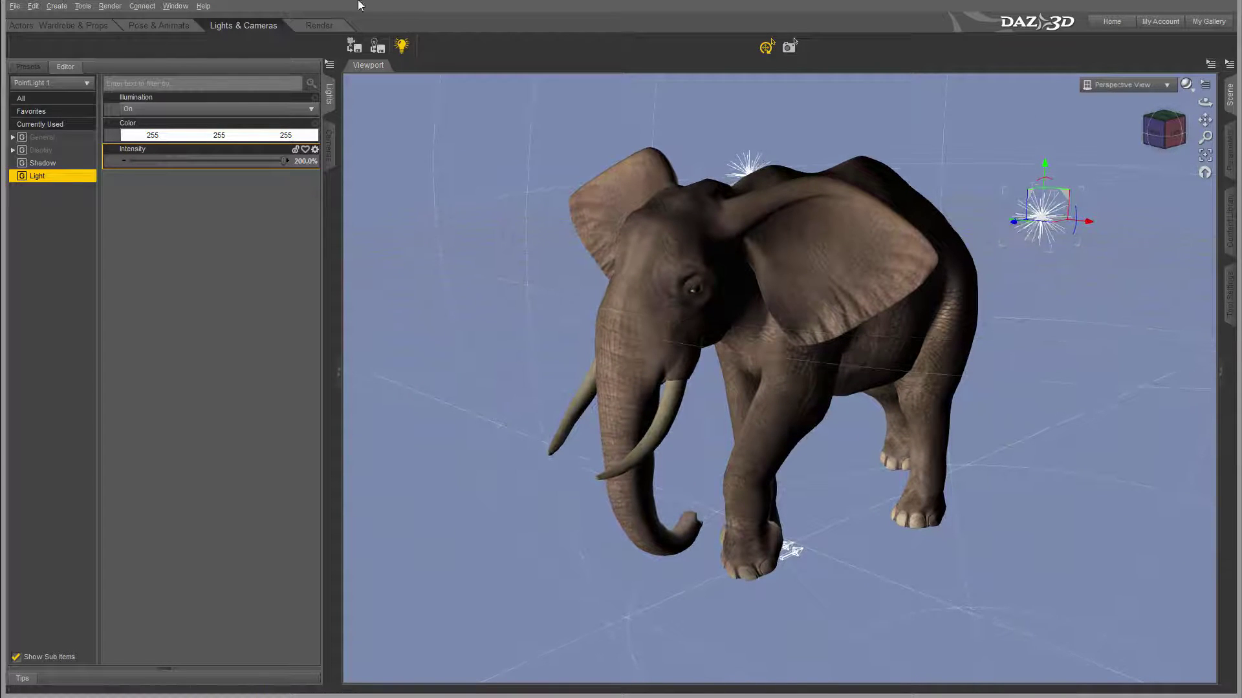
Set DistantLight 1's intensity to about 115% and orbit to compare the shading.
click(76, 83)
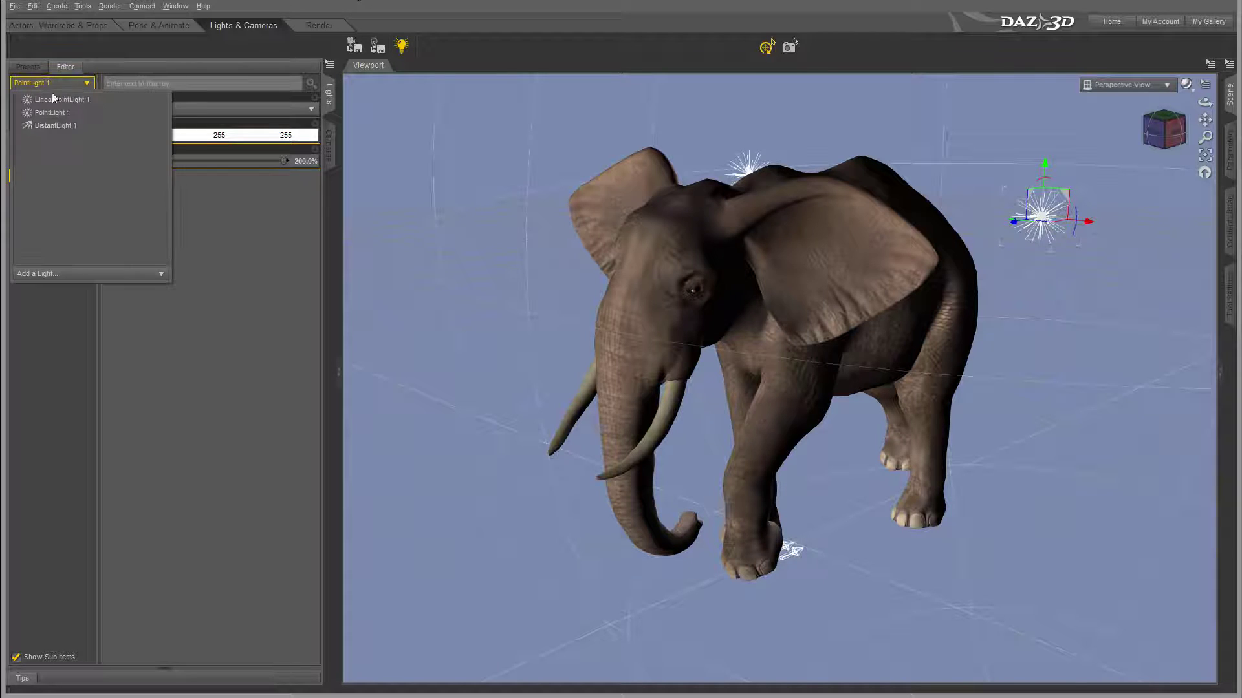
click(62, 125)
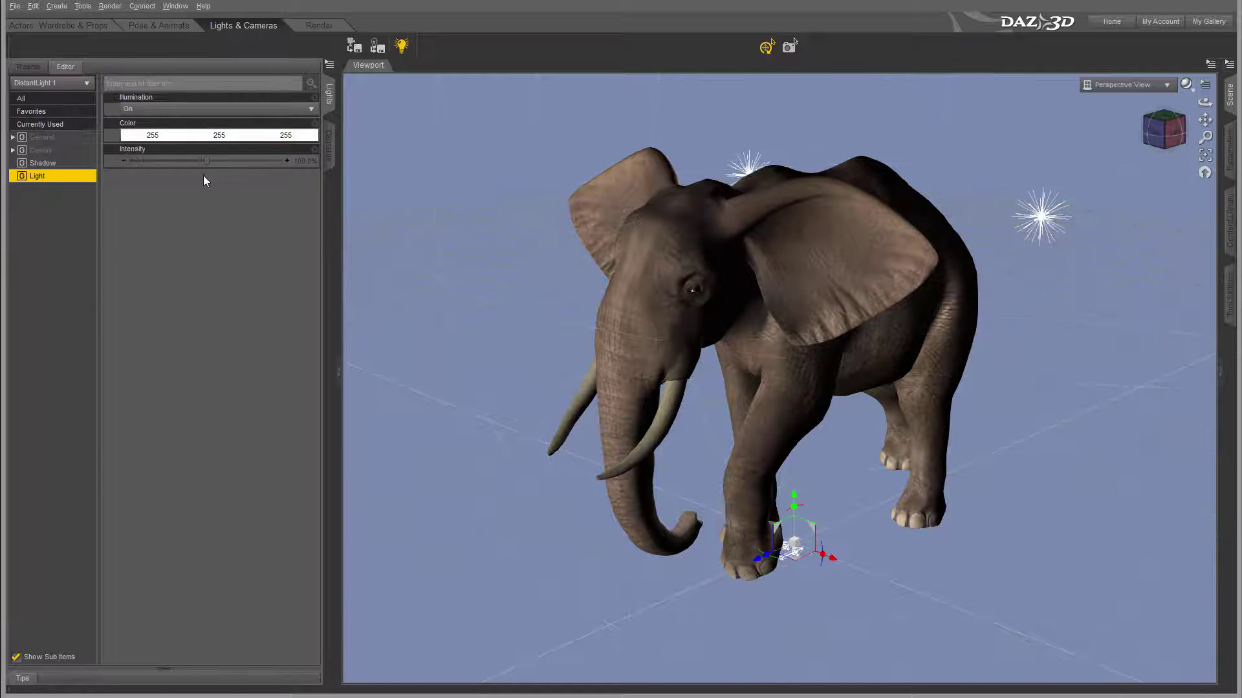
mouse_move(207, 162)
mouse_down()
mouse_move(231, 162)
mouse_move(188, 163)
mouse_move(257, 165)
mouse_move(215, 164)
mouse_up()
click(1164, 134)
mouse_move(1164, 130)
mouse_down()
mouse_move(1112, 130)
mouse_move(1216, 132)
mouse_move(1148, 132)
mouse_up()
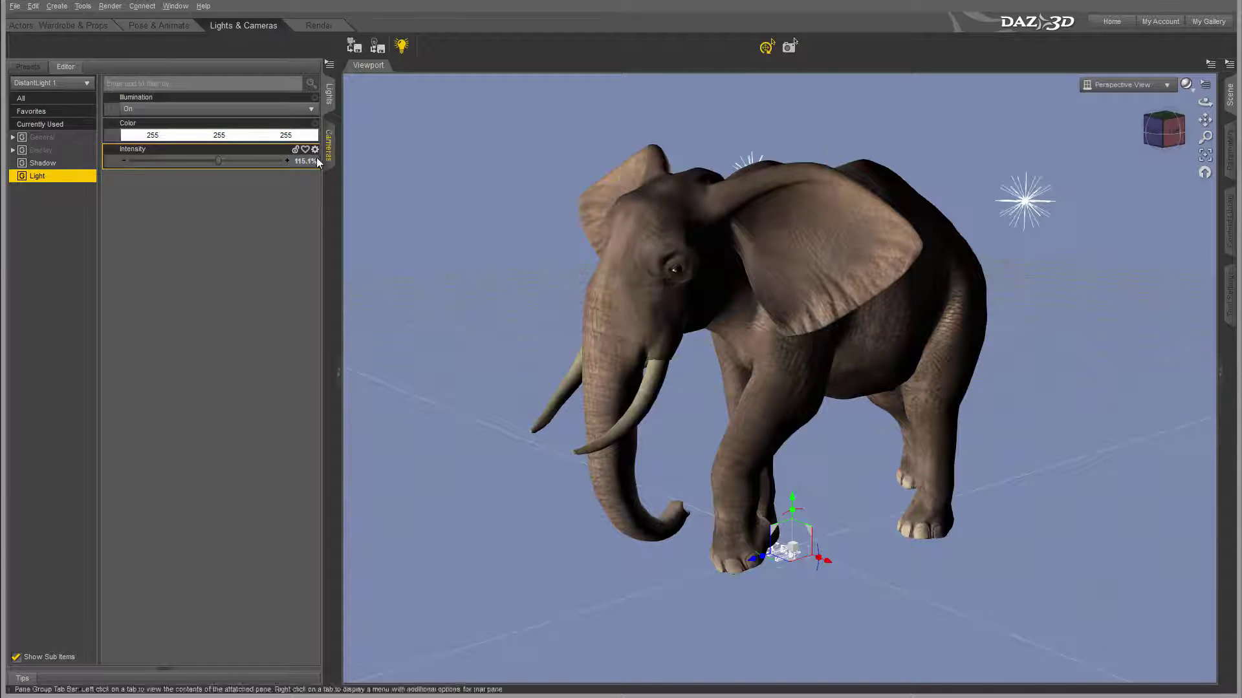
Create Camera 1 and make the viewport look through it.
click(329, 143)
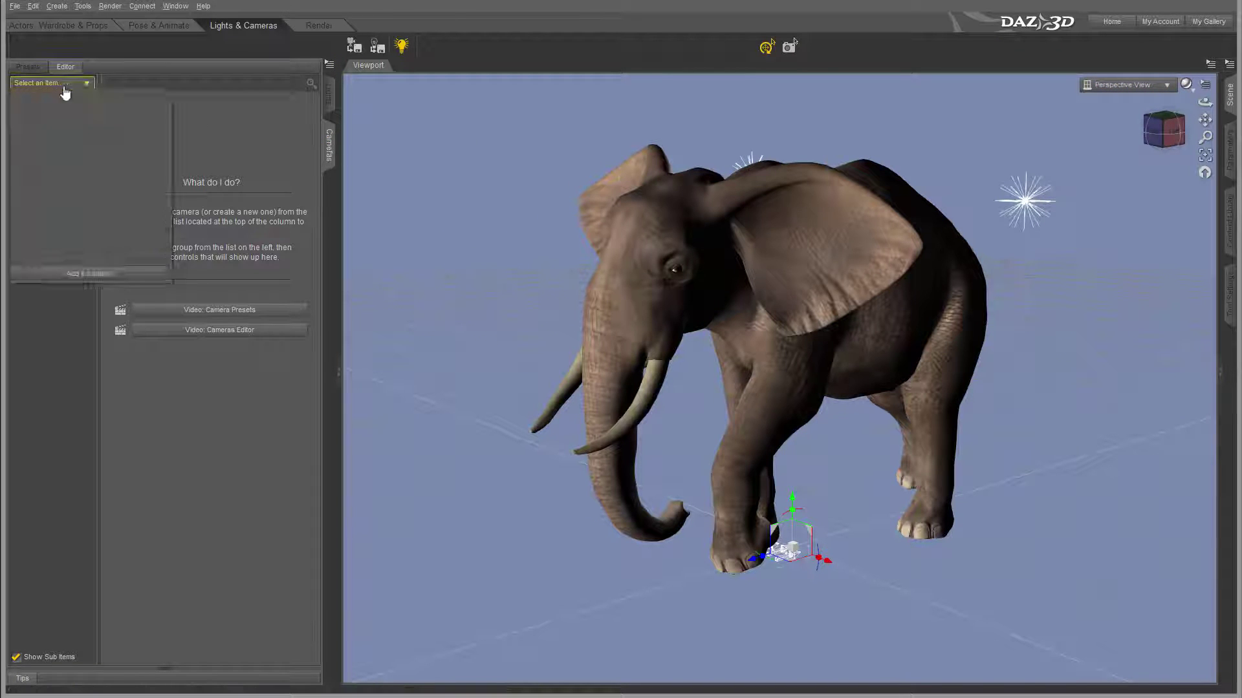
click(97, 274)
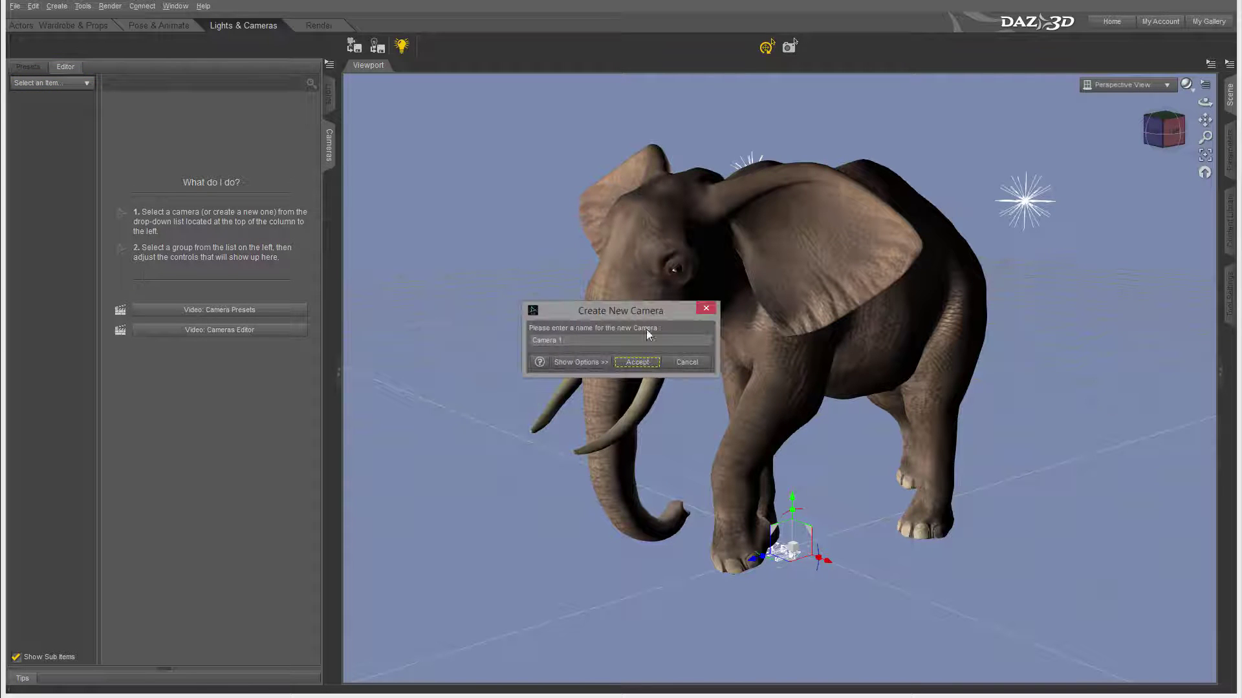
click(637, 362)
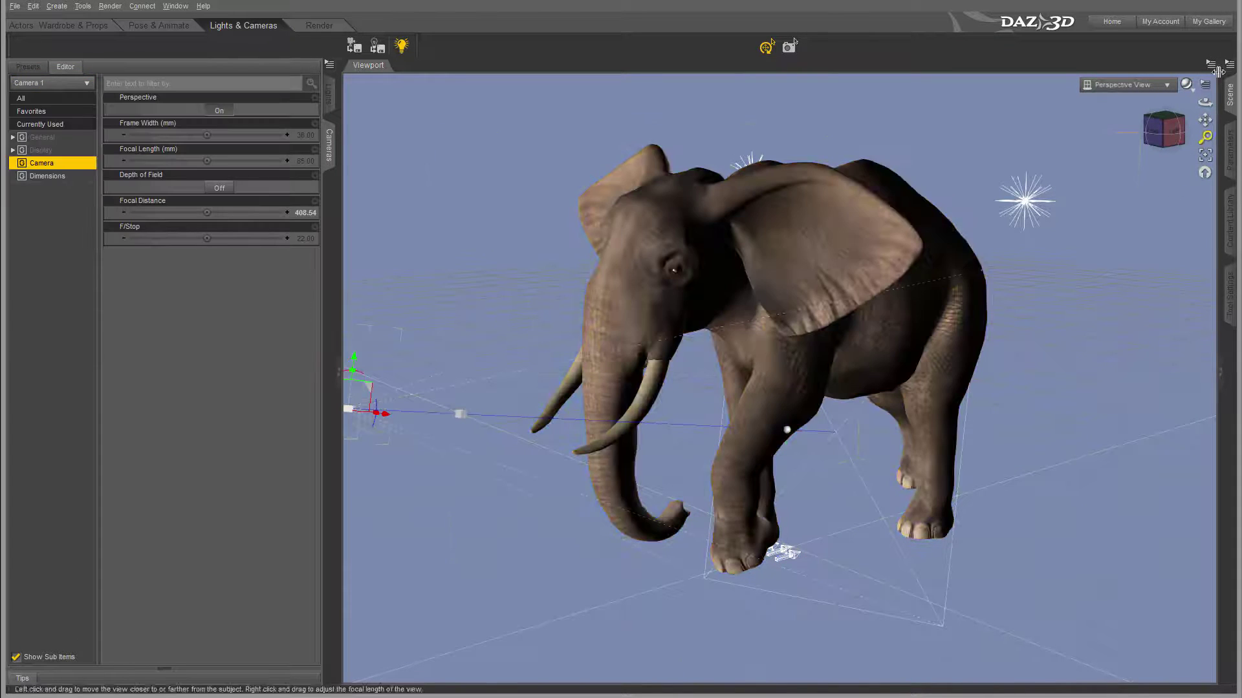
click(1157, 85)
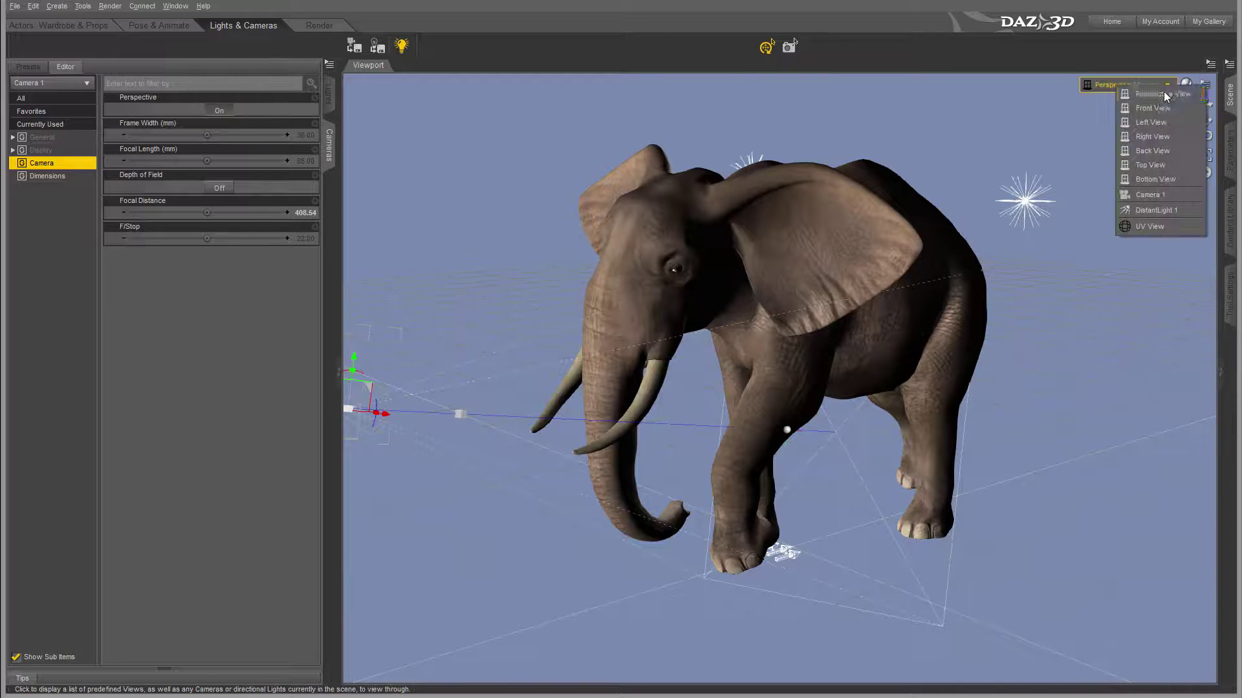
click(1177, 196)
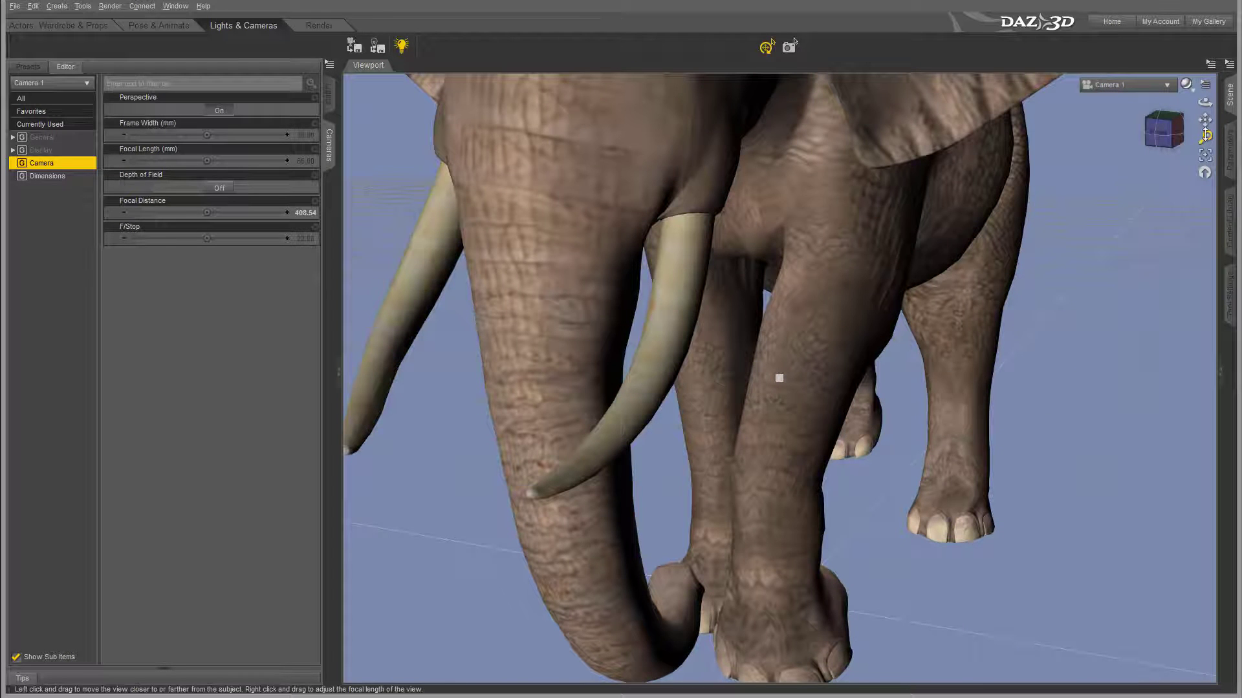
Orbit and pan Camera 1 to a low, level three-quarter front view of the elephant.
drag(1206, 134, 1217, 158)
drag(773, 501, 791, 509)
drag(1206, 116, 1208, 156)
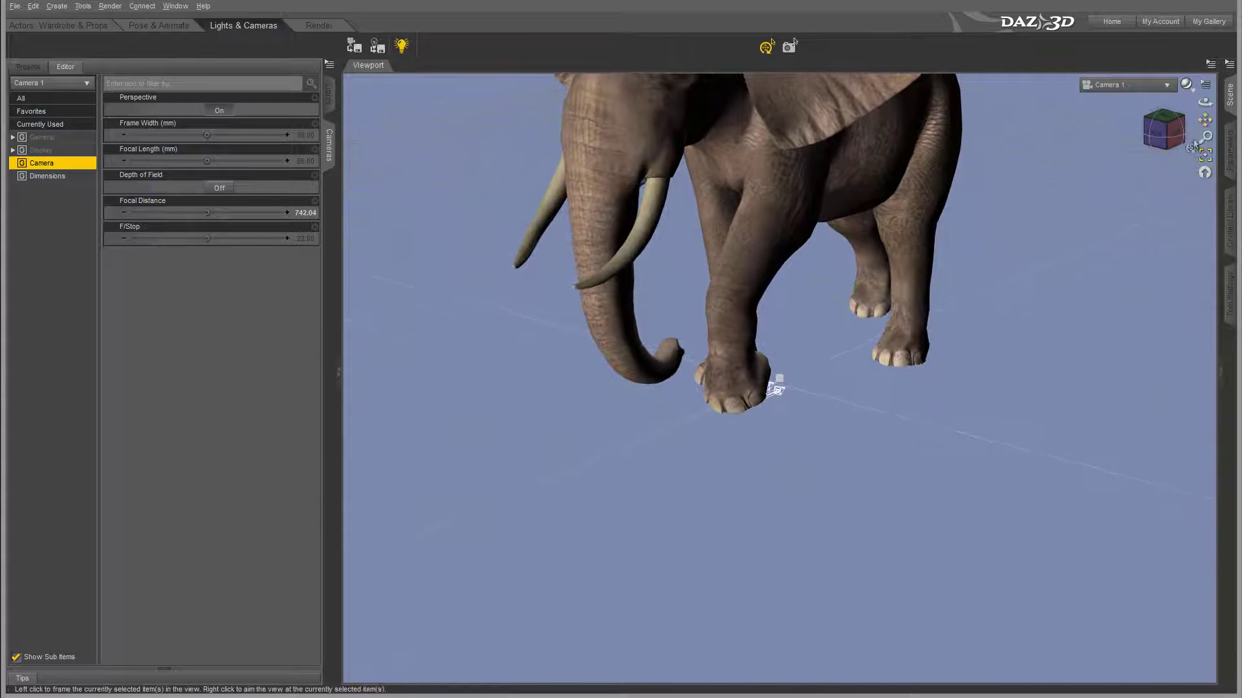
click(1182, 129)
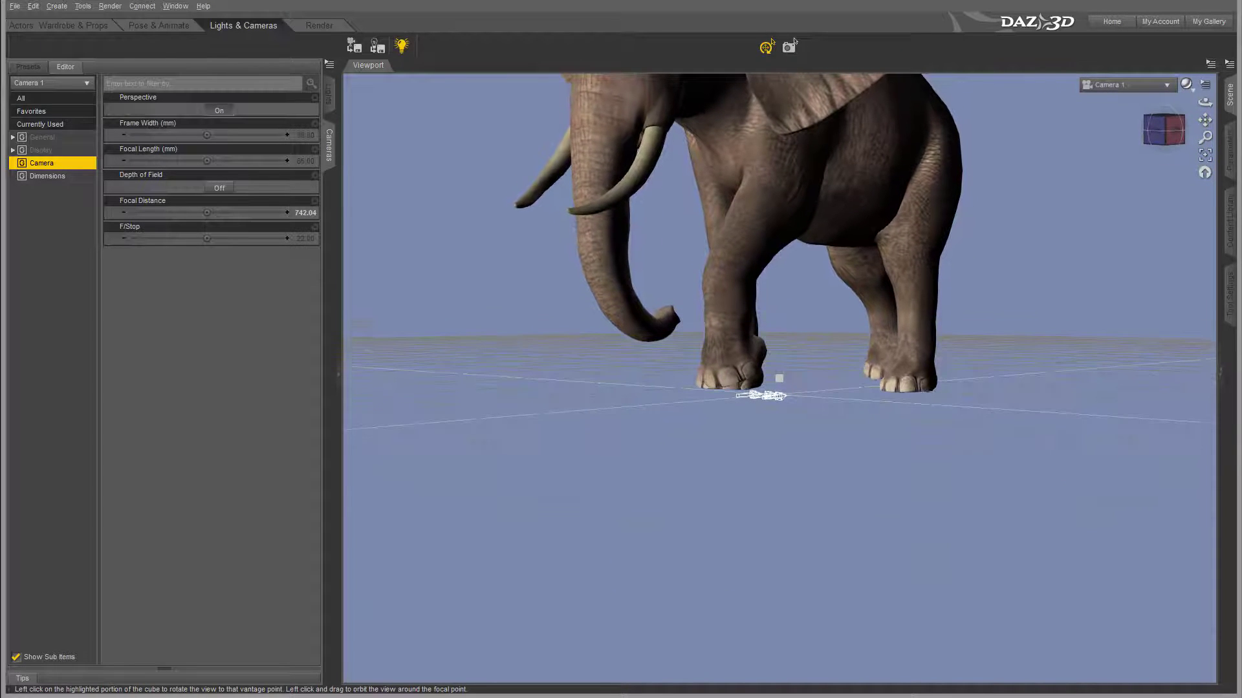
drag(1206, 120, 1217, 120)
click(1164, 129)
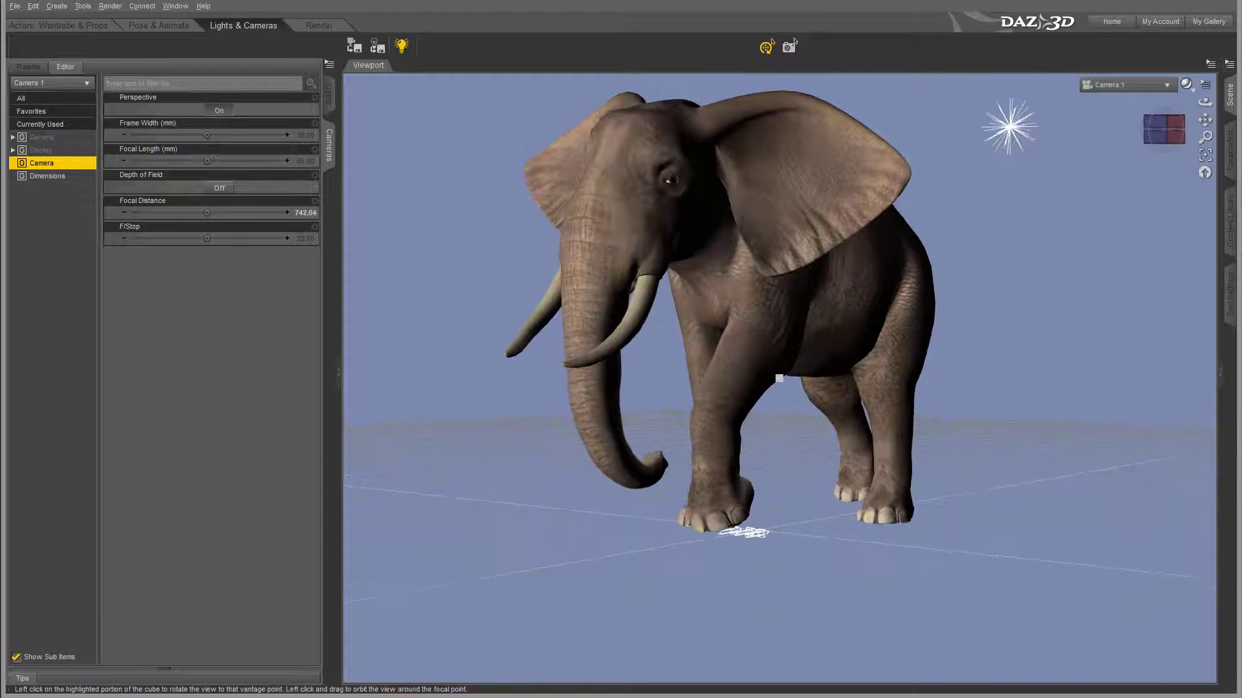
Tilt Camera 1's X Rotate from -6.04 to -4.30, then open the Render workspace.
drag(1156, 141, 1156, 141)
click(42, 137)
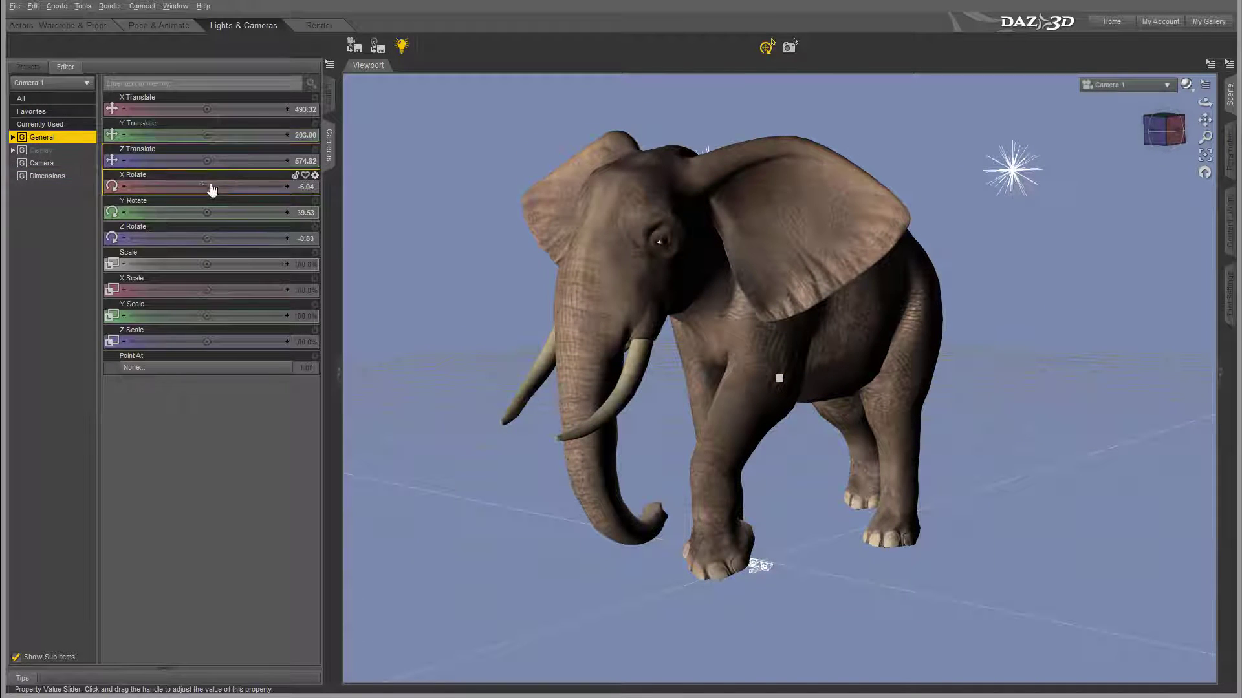
drag(205, 187, 213, 238)
click(42, 163)
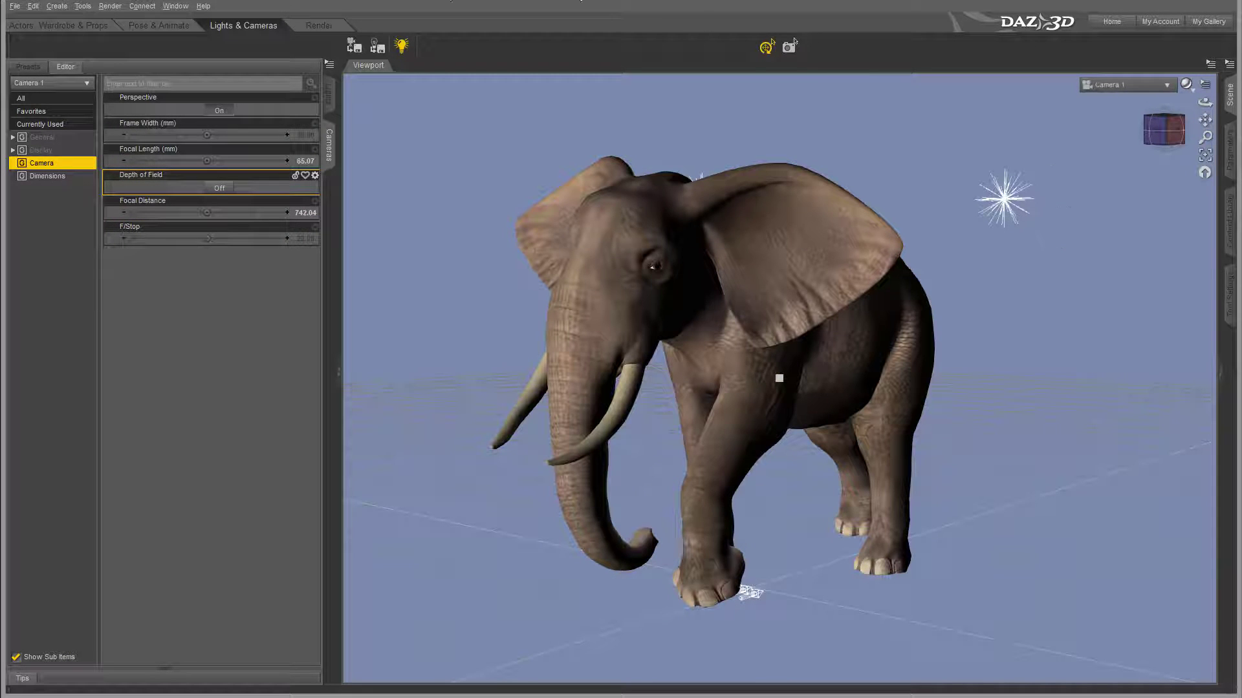
click(319, 26)
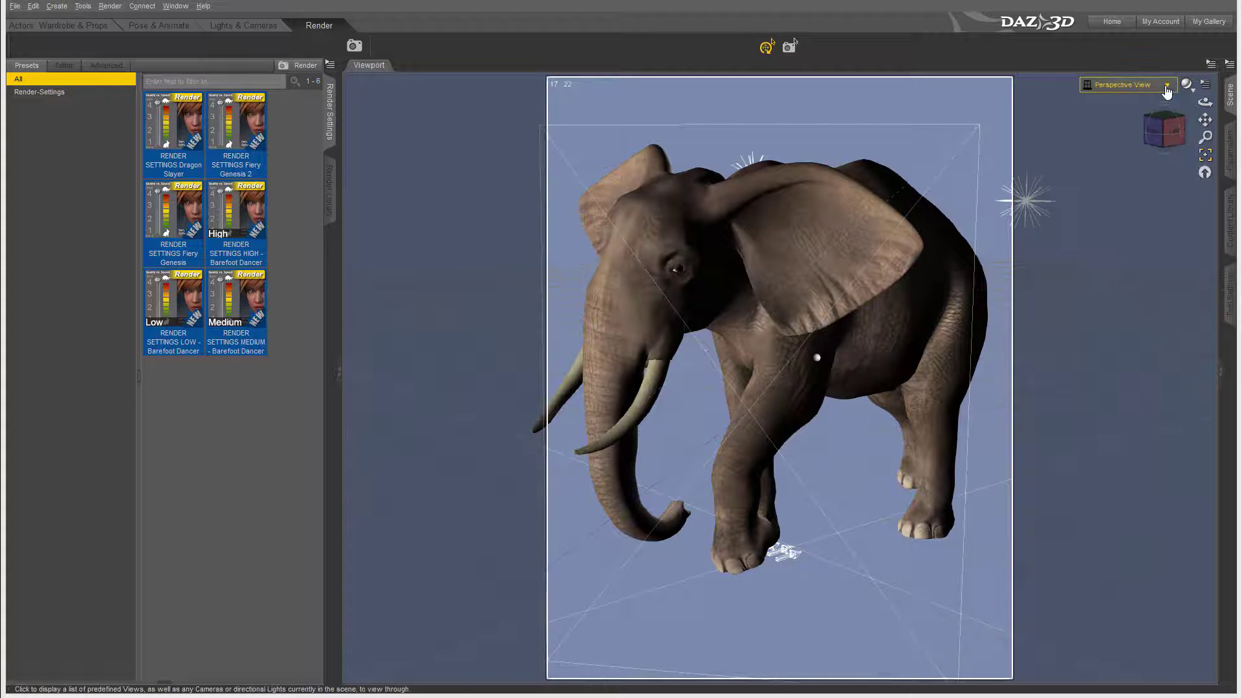
View through Camera 1 and show the General render settings: 3Delight, still image, new window.
click(1125, 84)
click(1186, 196)
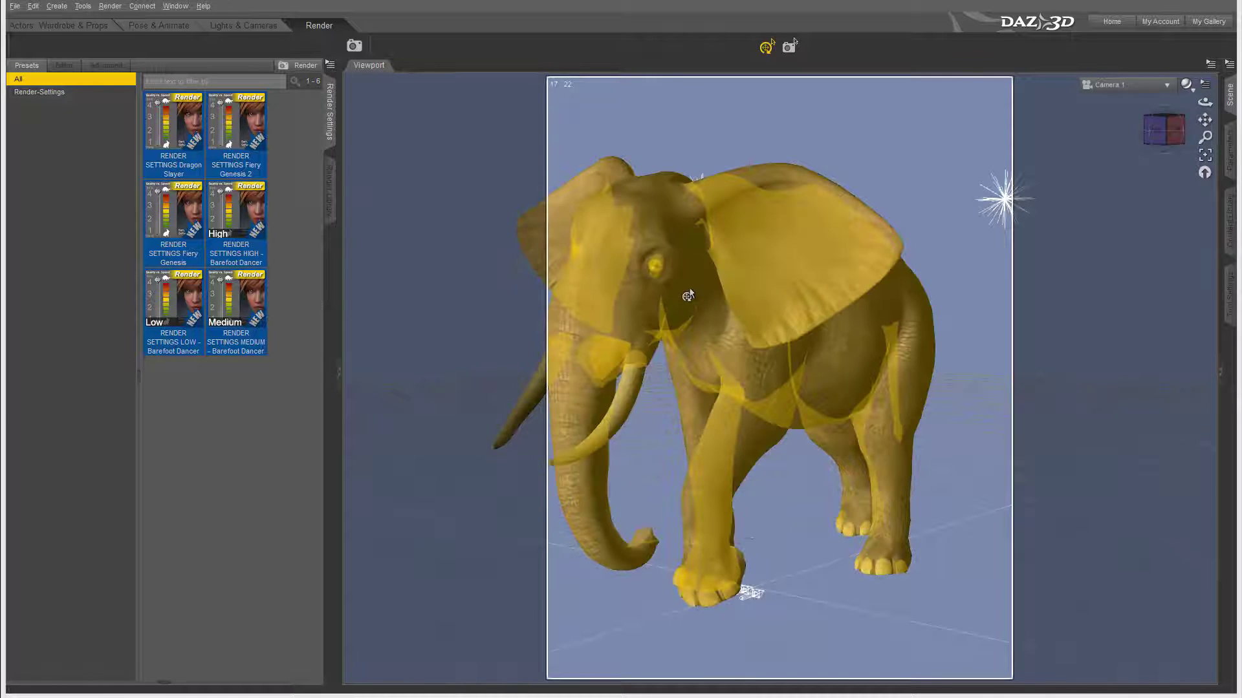
click(64, 65)
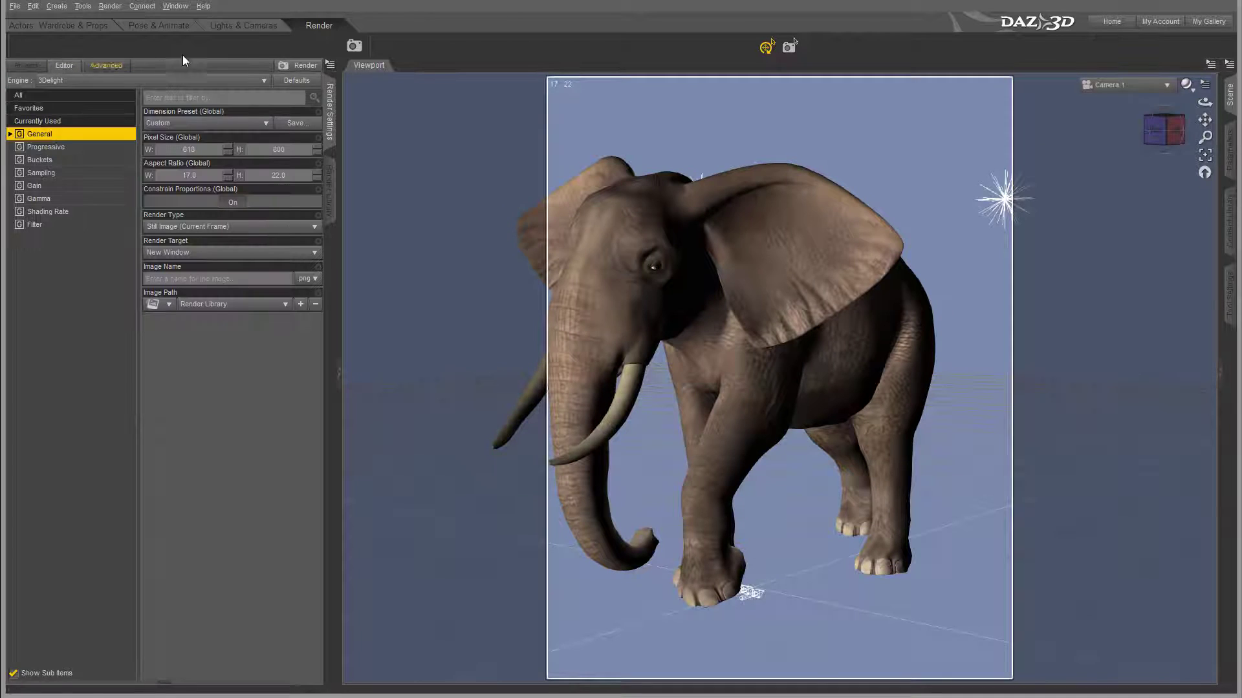
click(43, 62)
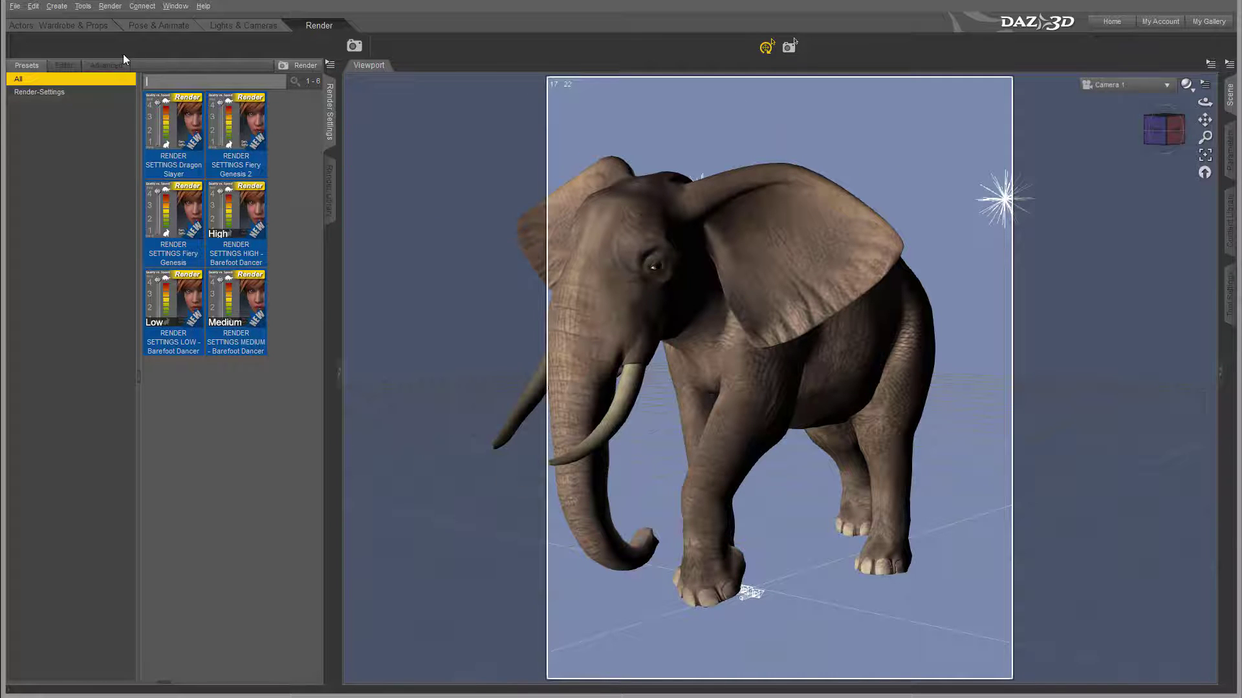
click(64, 65)
Set the render pixel size to 800 × 400 with Constrain Proportions turned off.
click(63, 134)
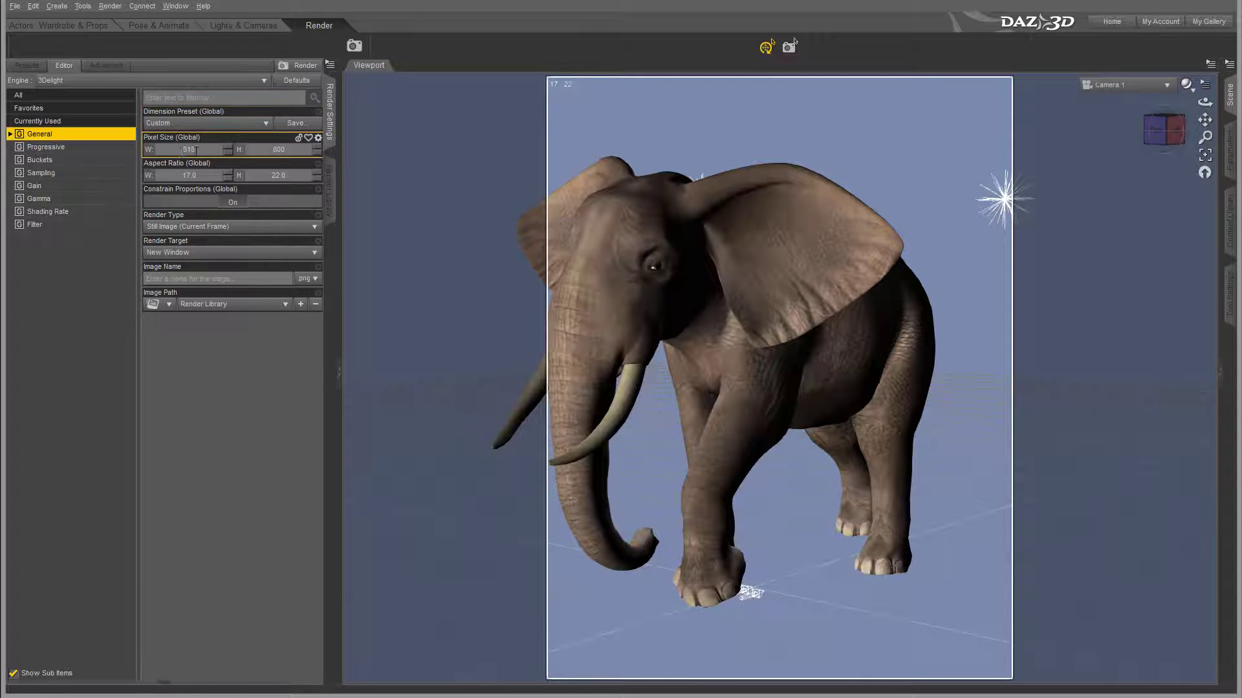
click(162, 149)
text(800)
click(230, 200)
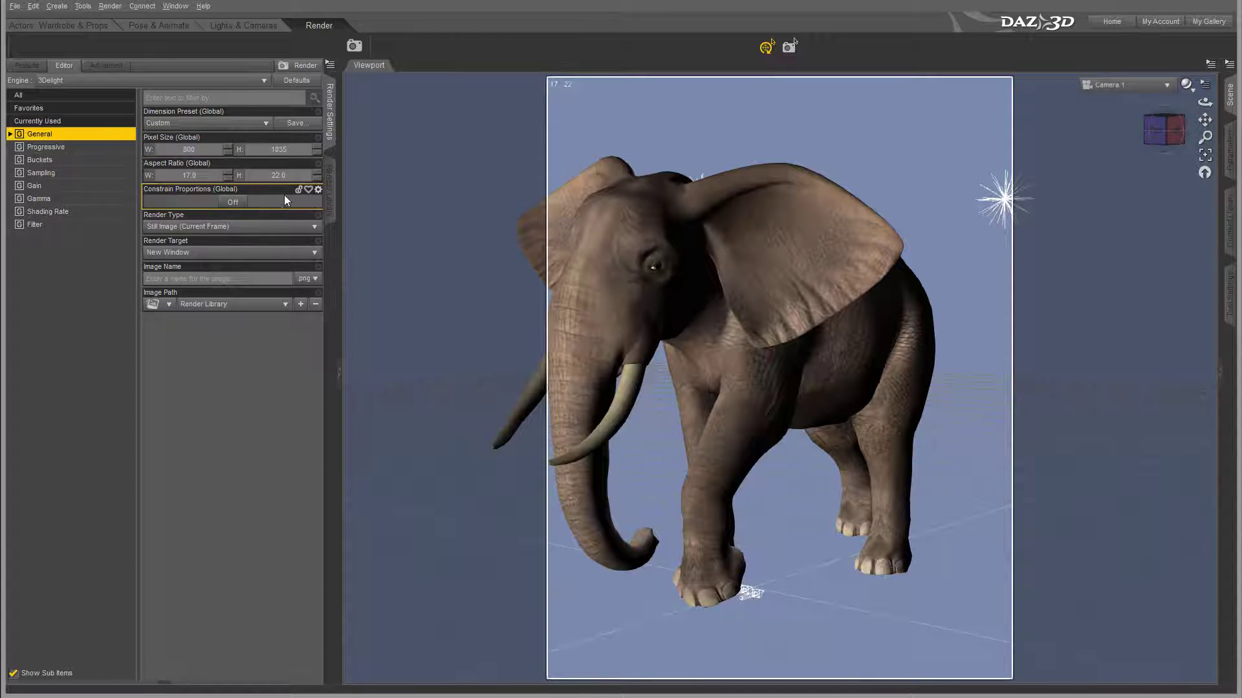
click(289, 148)
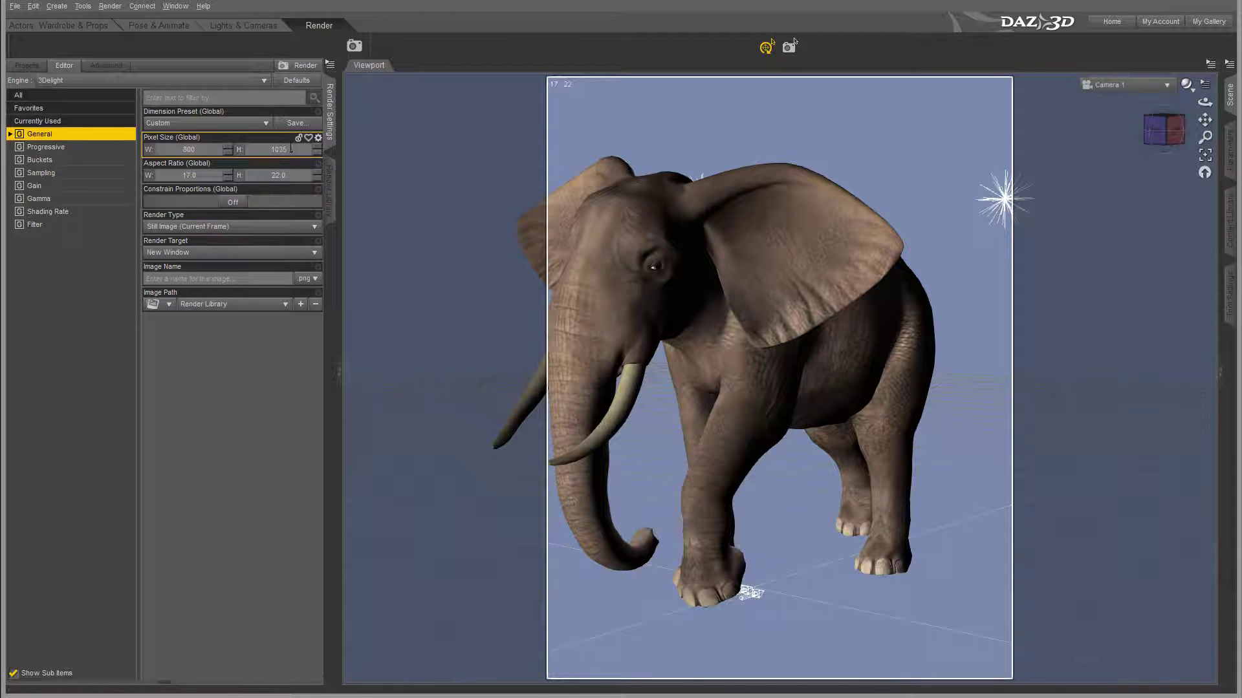
double_click(275, 148)
text(400)
key(Return)
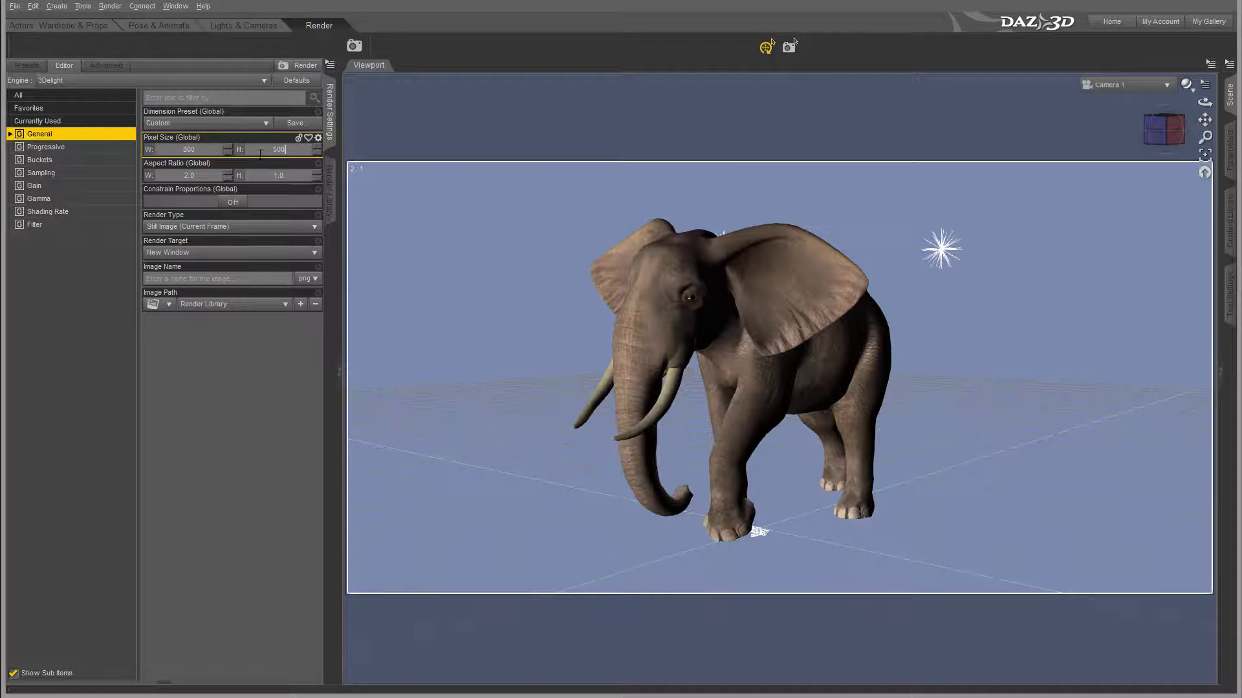
Commit a 500-pixel render height, making the frame 800 × 500.
key(Return)
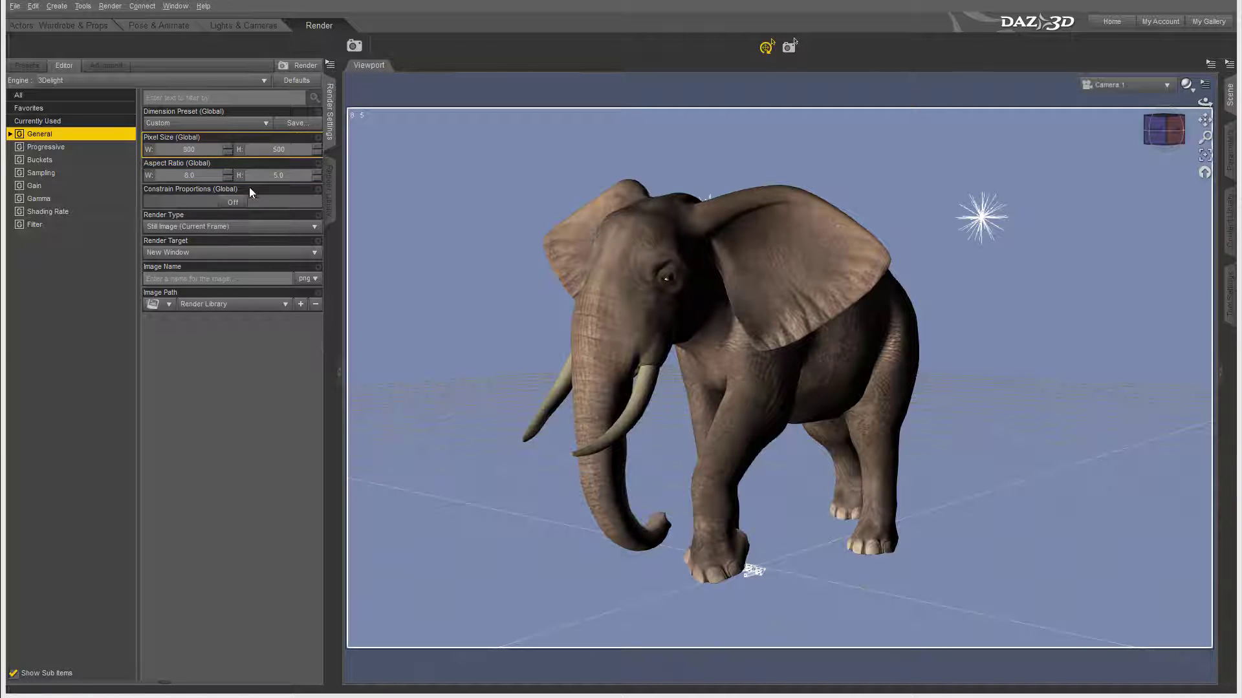
Check the Render Type unchanged and keep New Window as the render target.
click(304, 230)
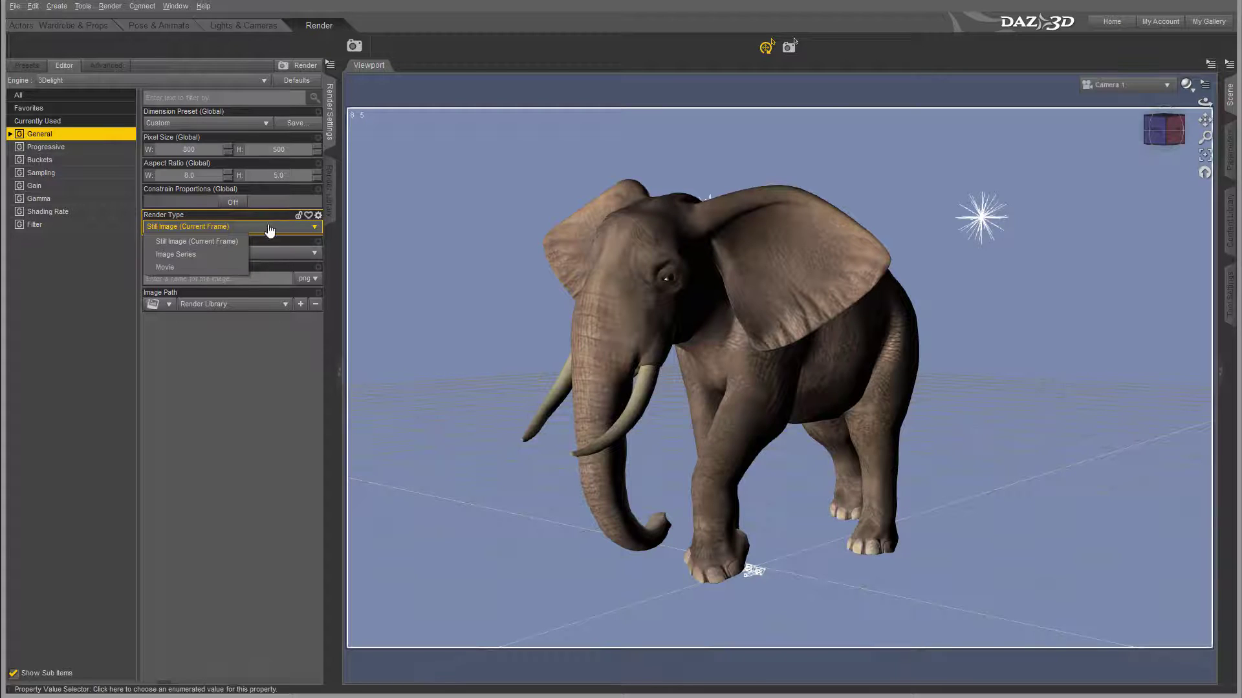
click(274, 363)
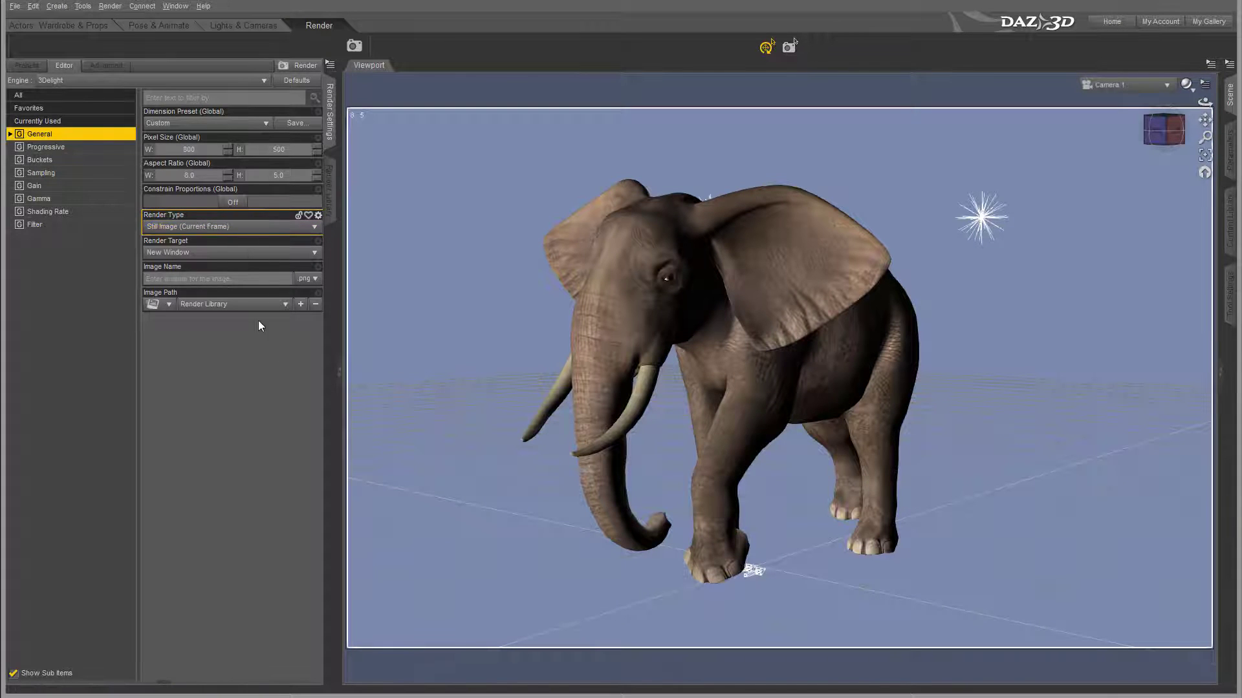
click(243, 256)
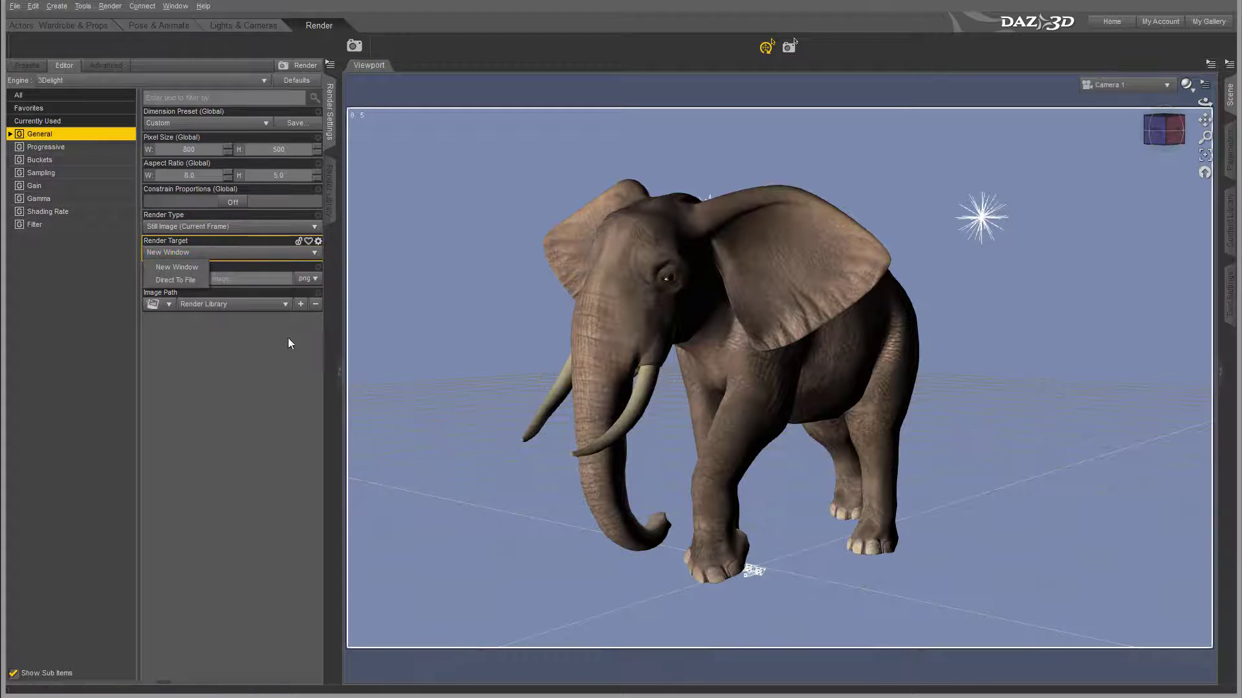
click(223, 394)
click(709, 277)
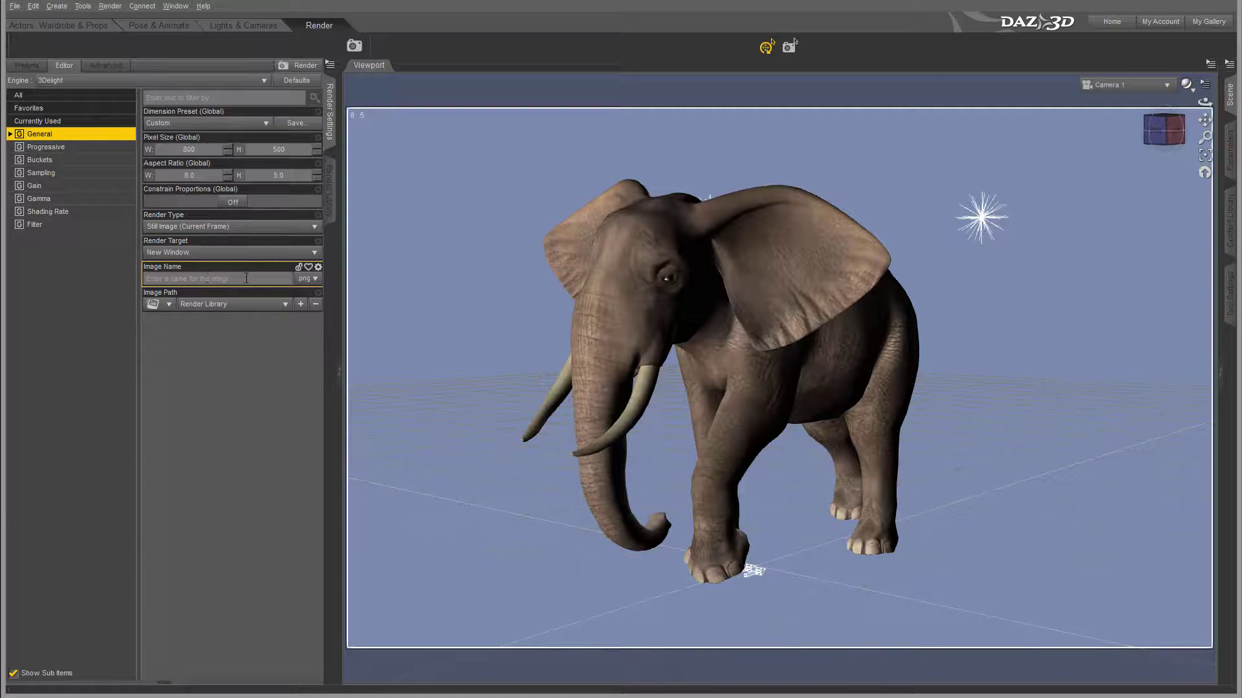
Confirm png stays the output image format and view the Progressive settings.
click(313, 278)
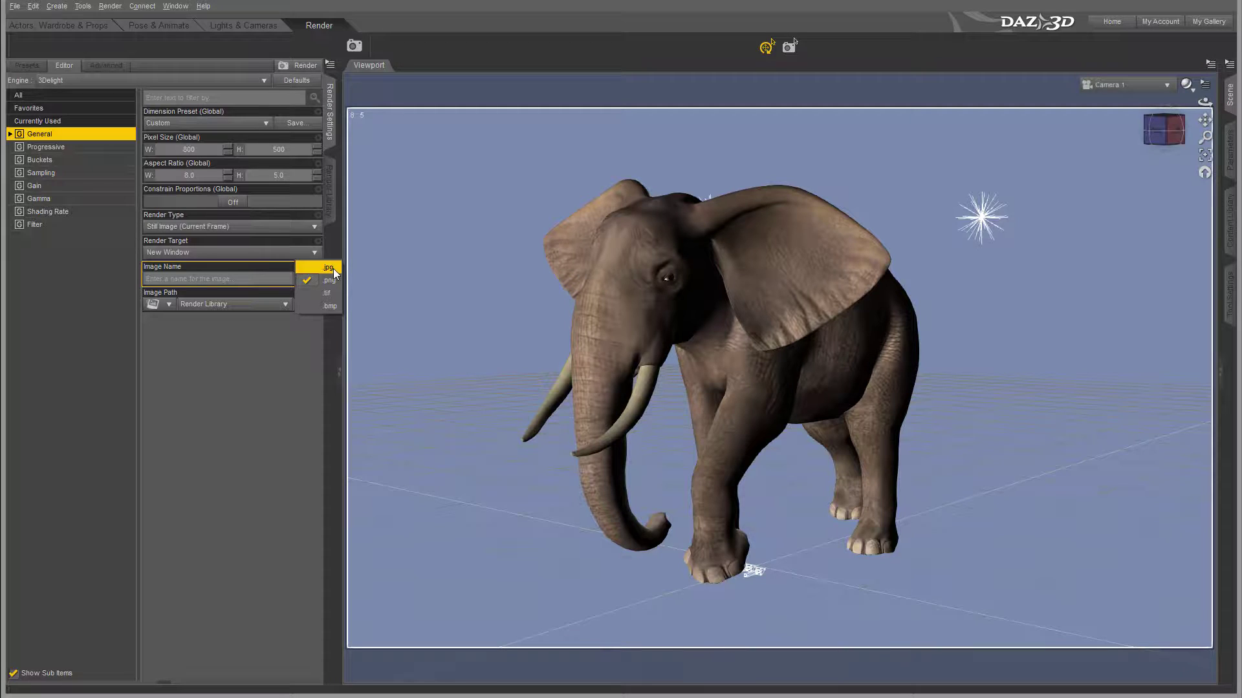
key(Escape)
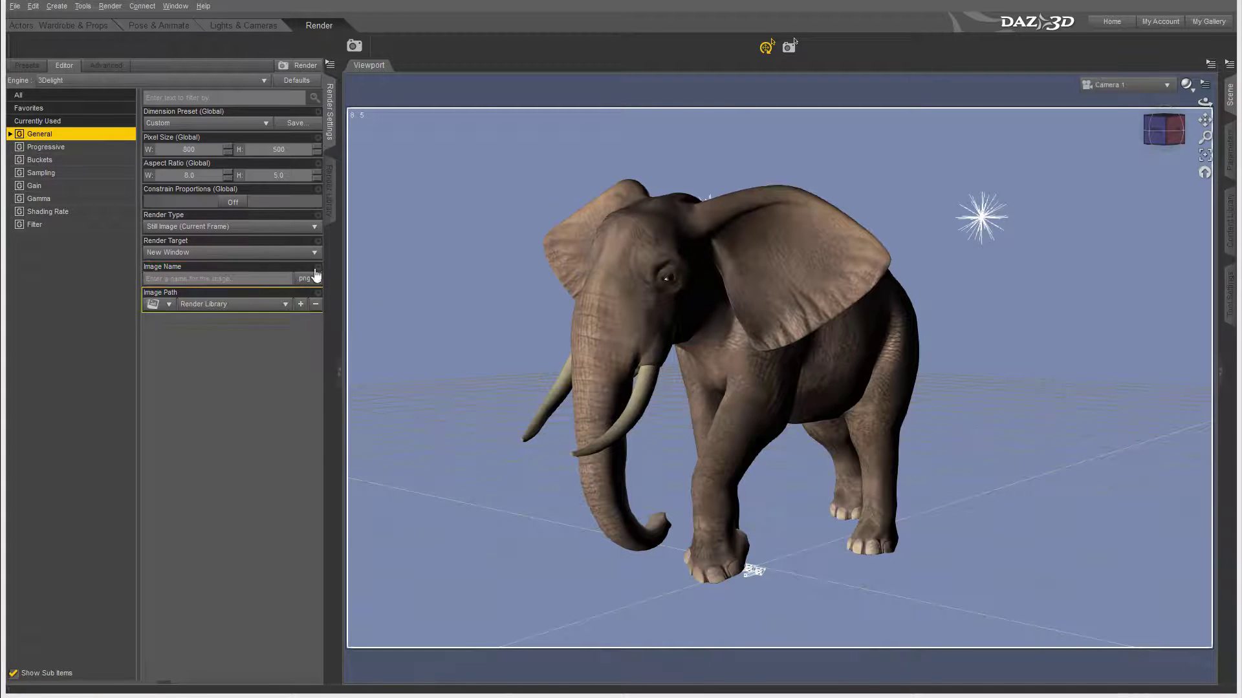
click(310, 278)
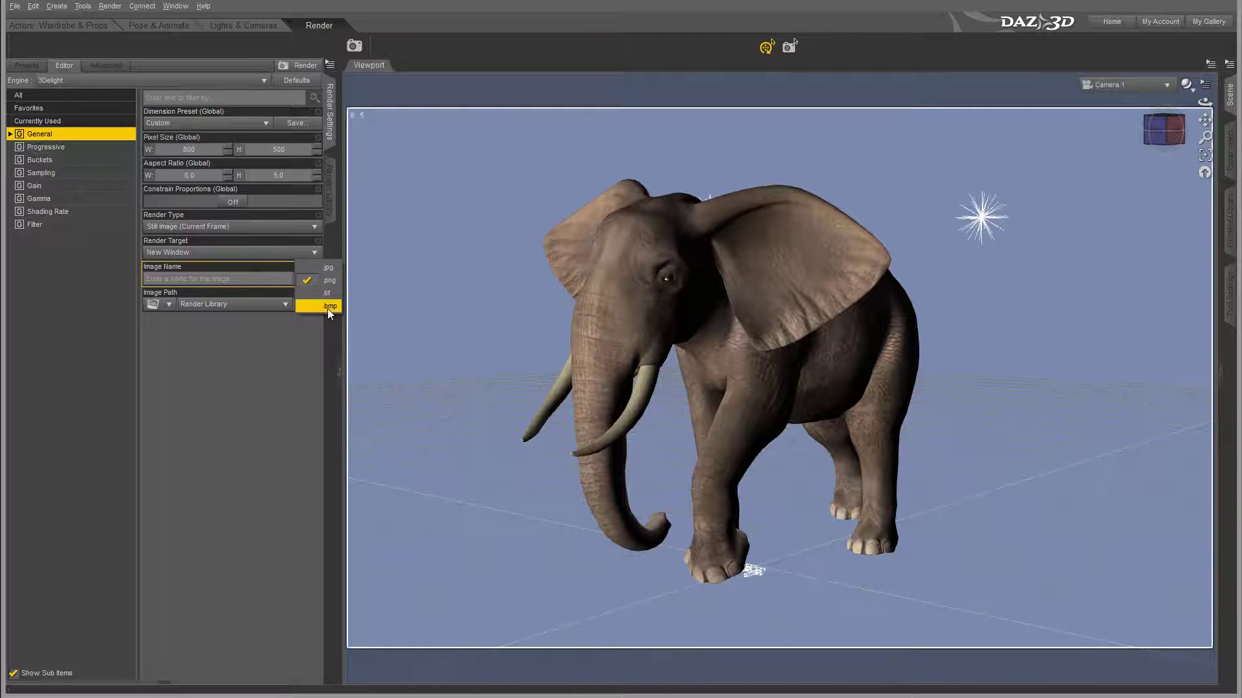
click(272, 344)
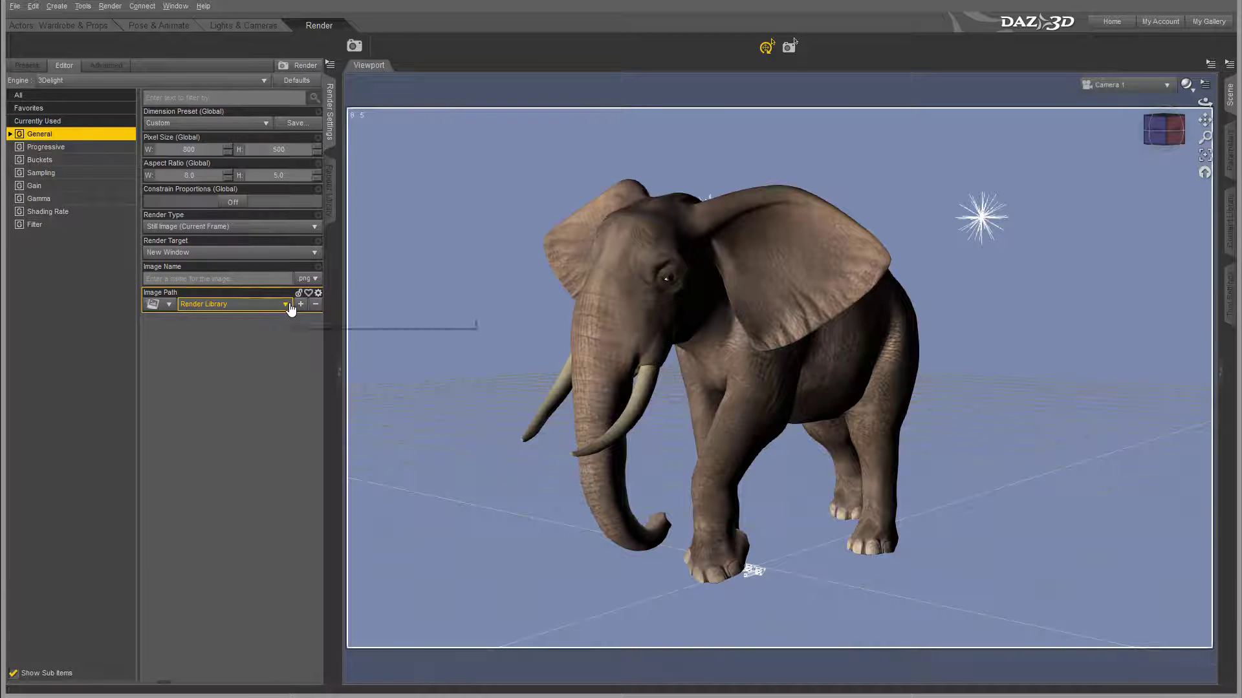
click(46, 147)
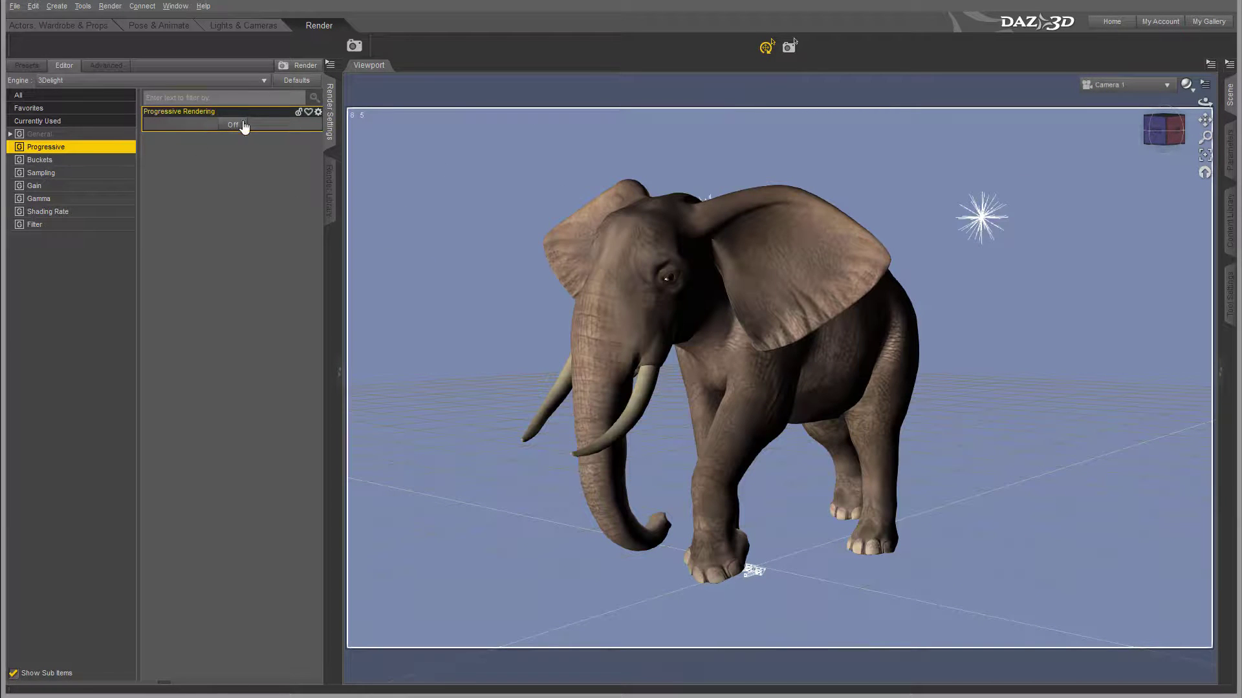
Review the Buckets, Sampling, Gain, Gamma, Shading Rate and Filter settings, then return to General.
click(72, 165)
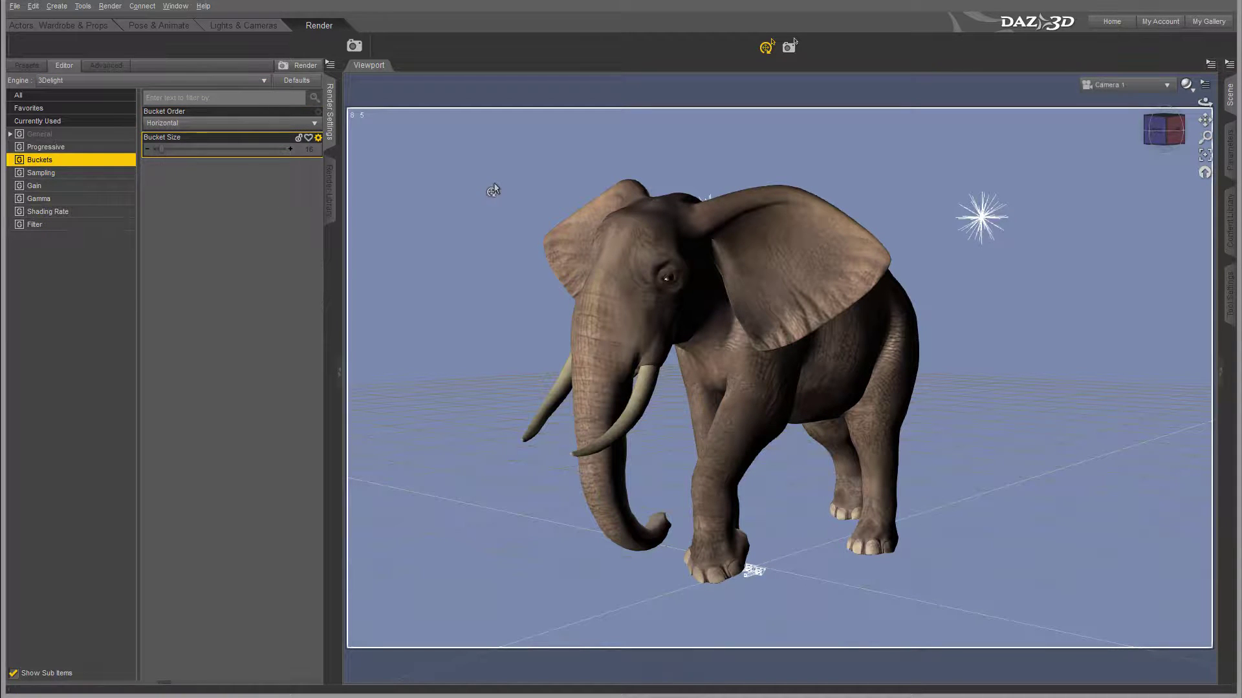
click(640, 192)
click(57, 173)
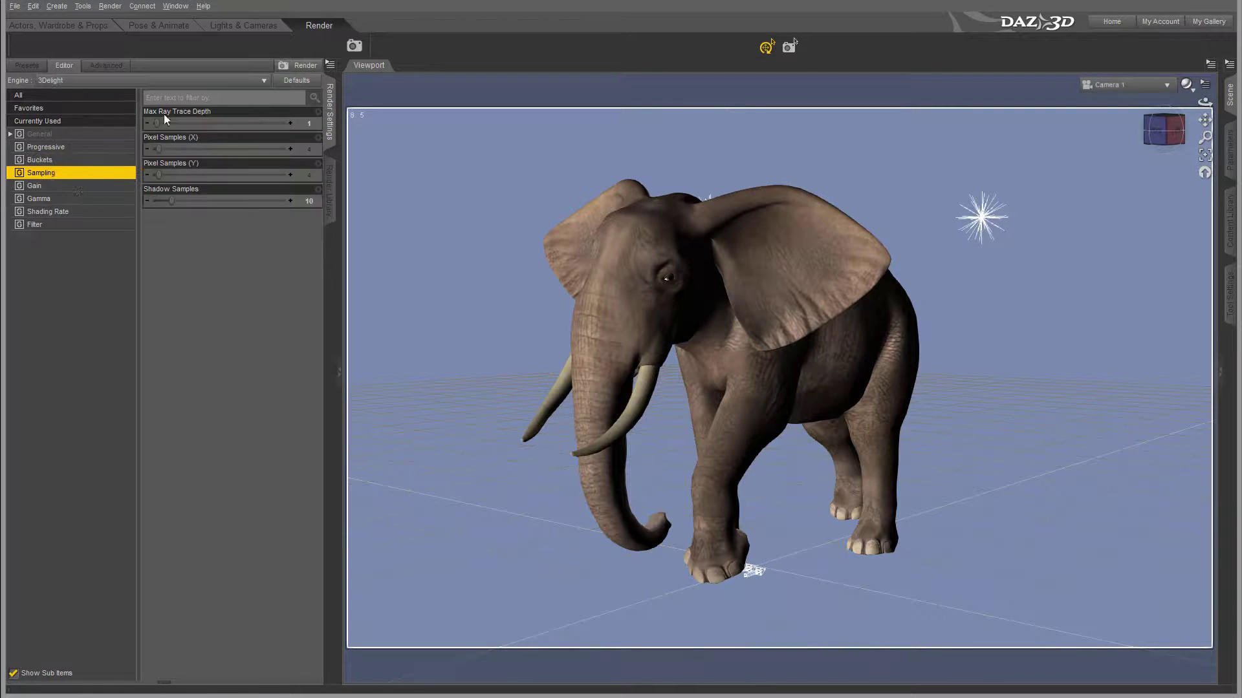
click(72, 189)
click(78, 198)
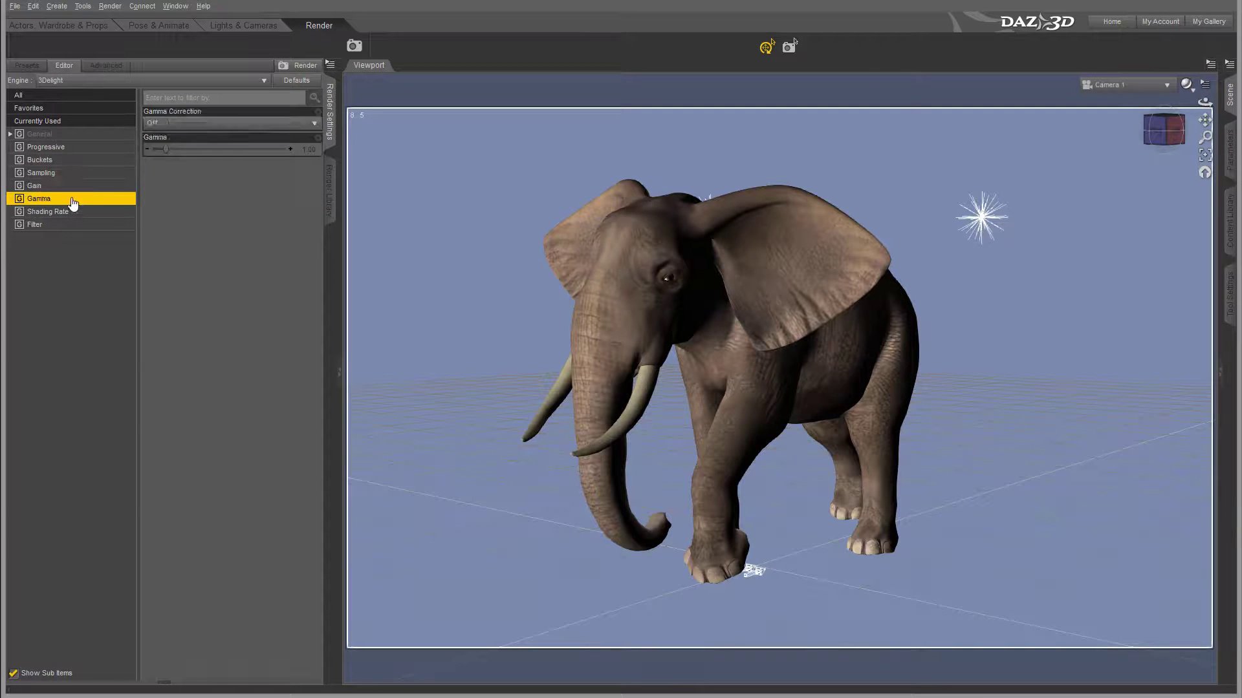
click(77, 212)
click(77, 225)
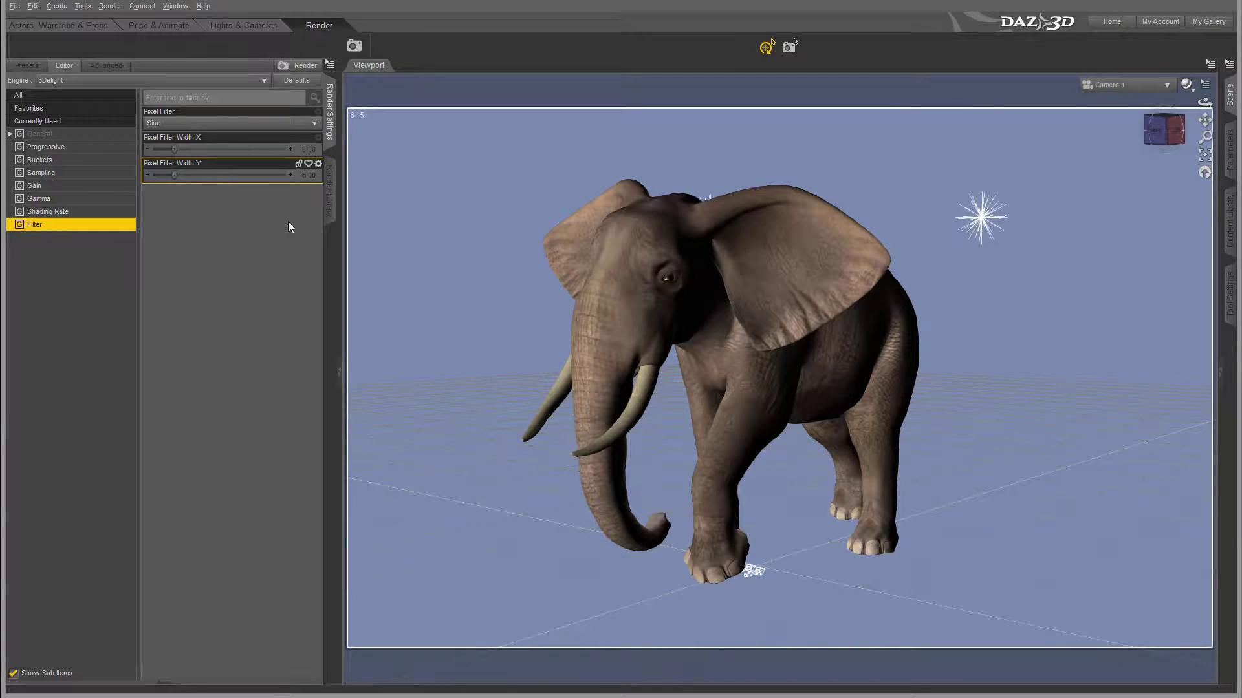
click(83, 135)
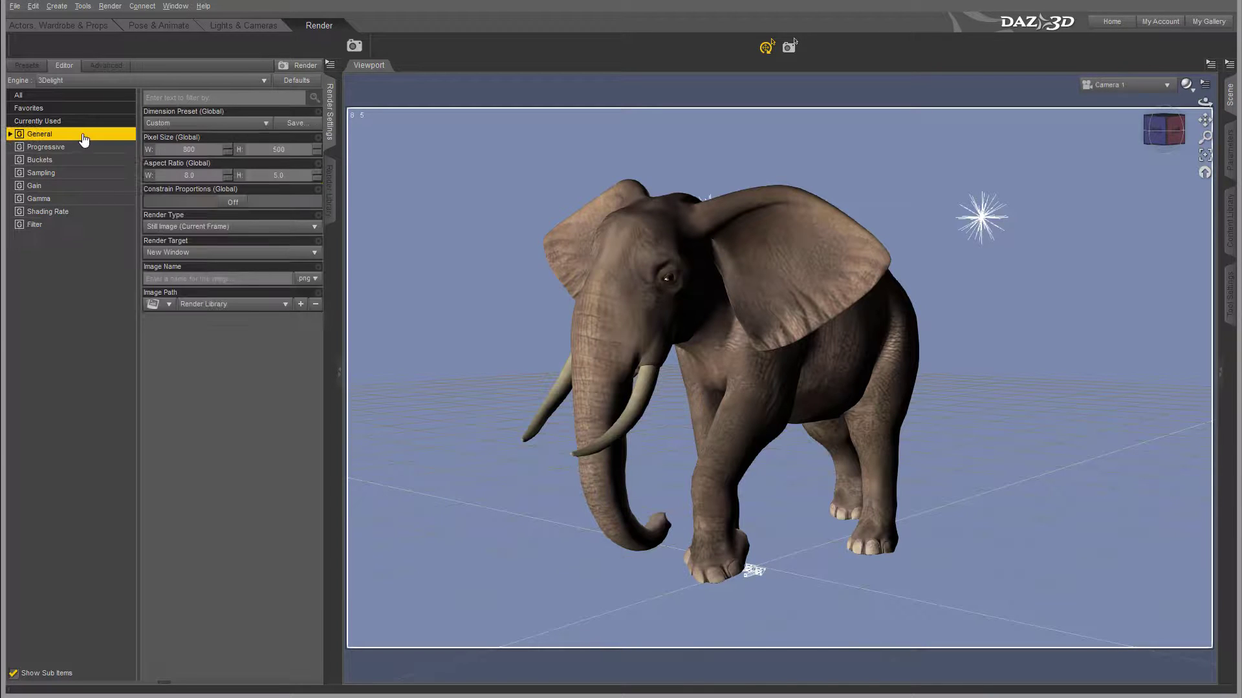
click(100, 67)
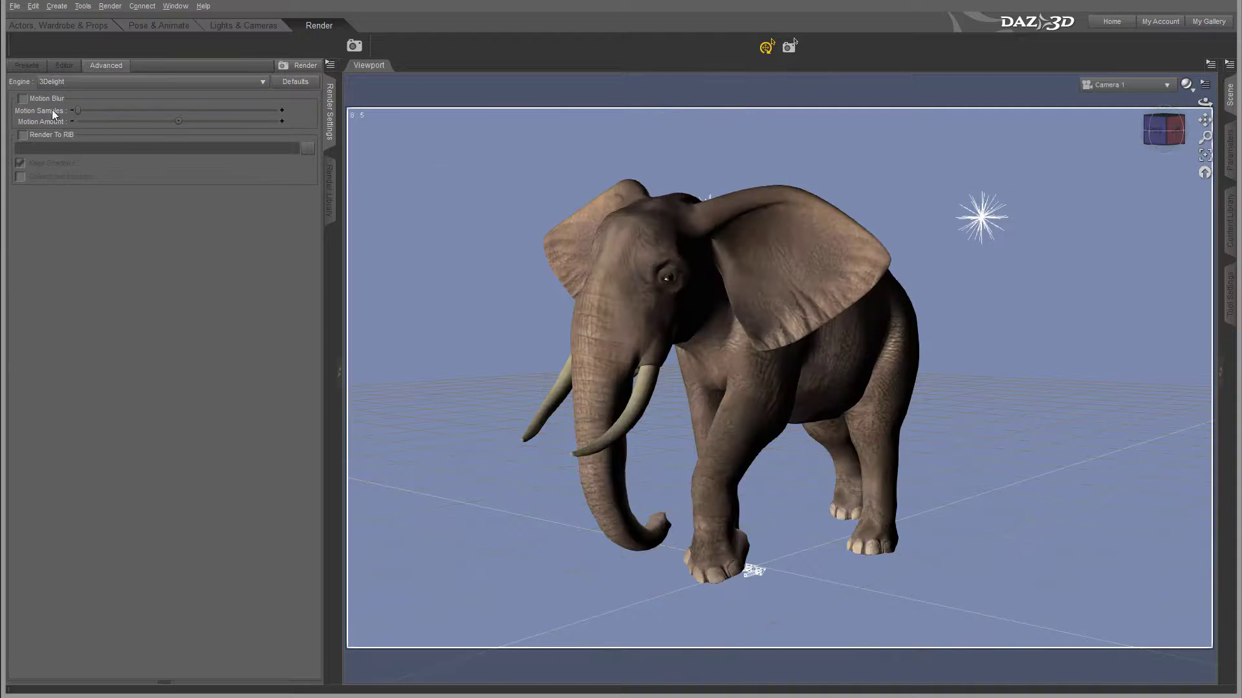
click(64, 66)
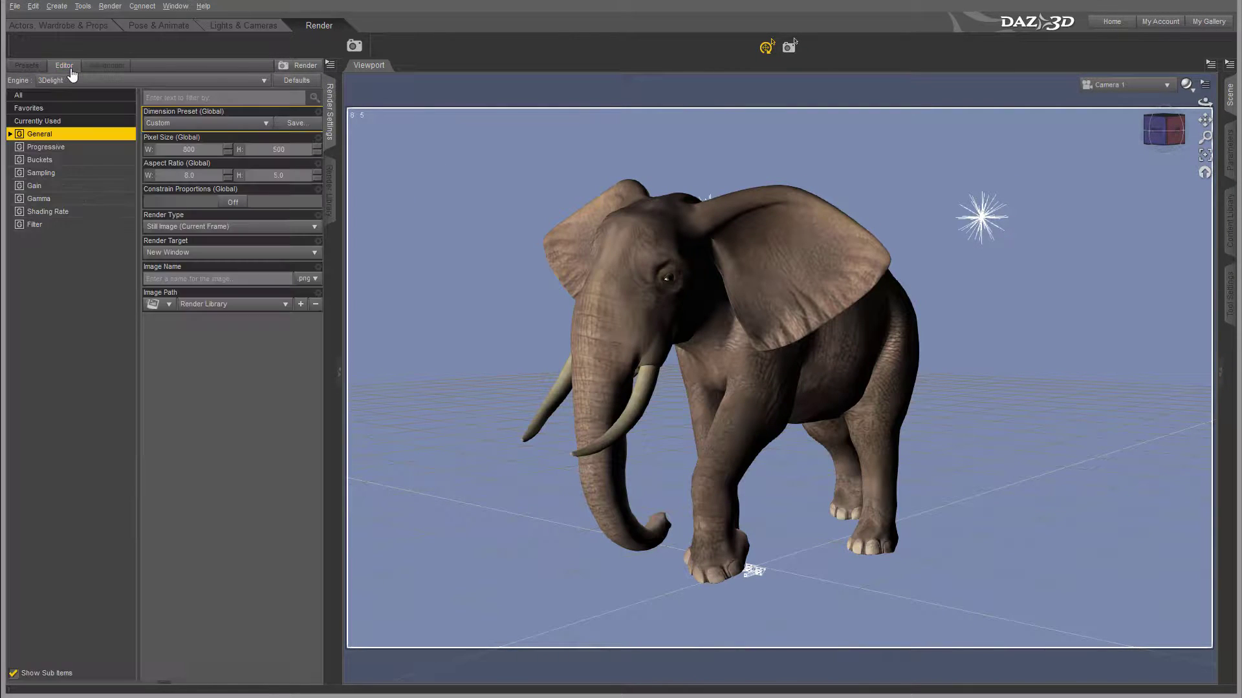
Render the elephant with 3Delight, check the png format in the render window, then close it.
click(299, 65)
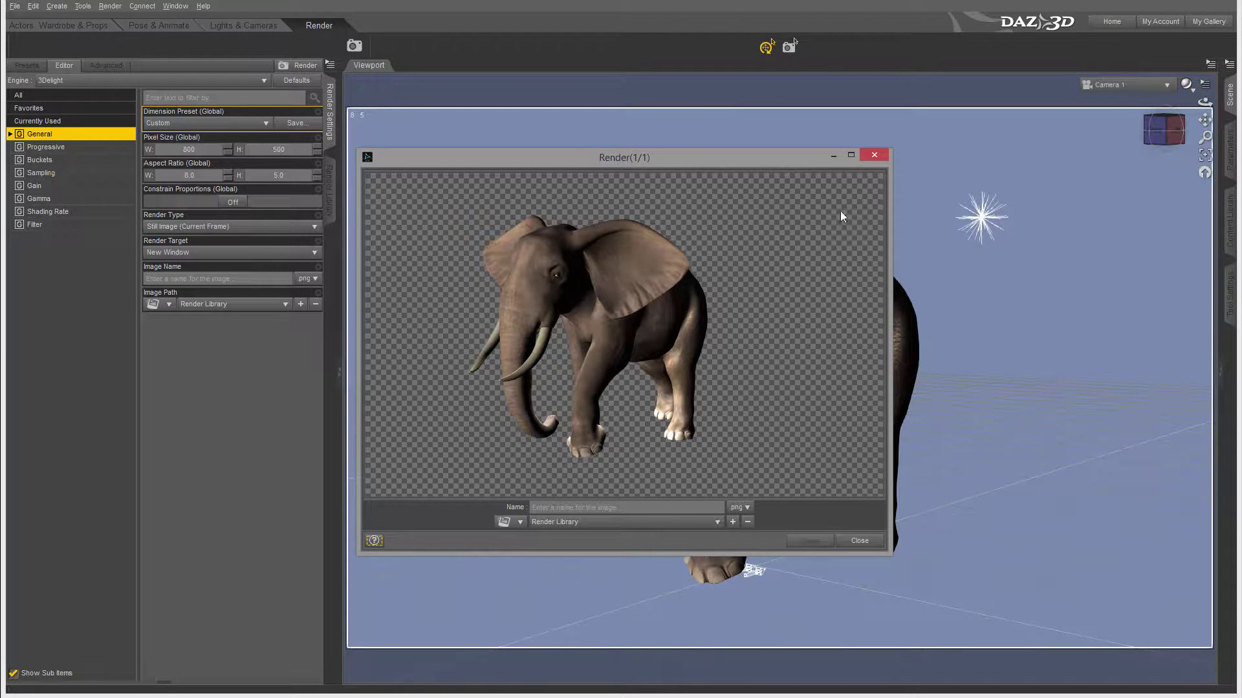
click(1157, 258)
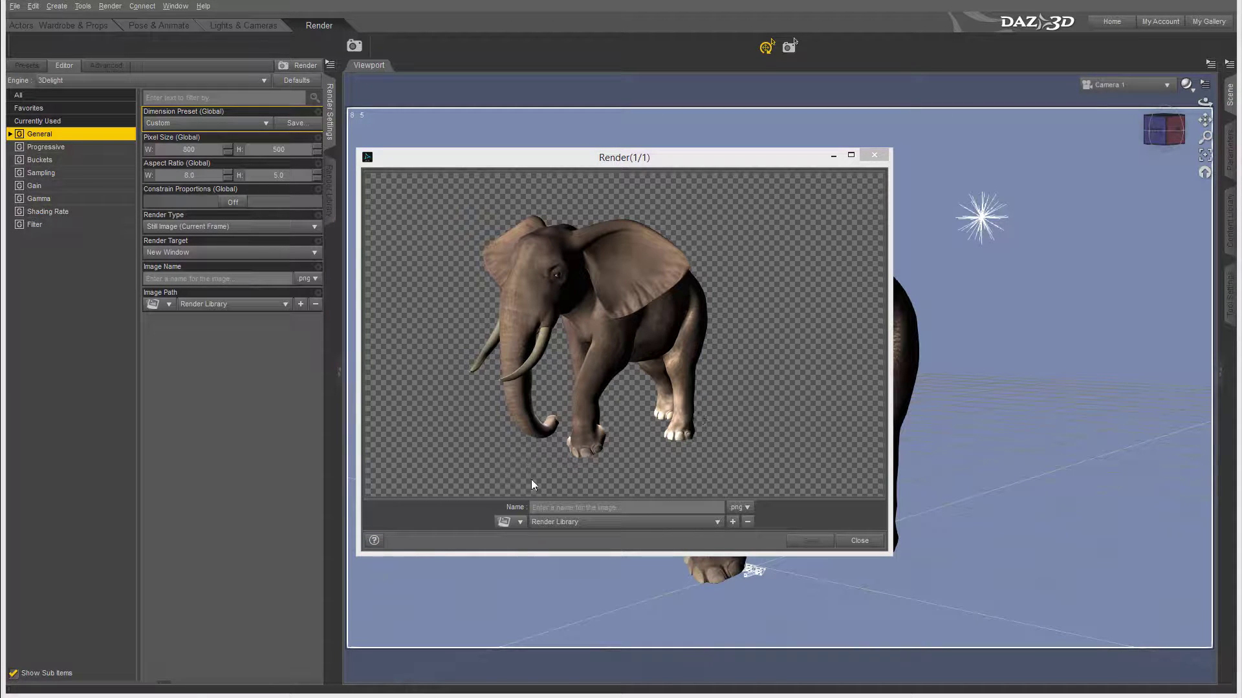
click(577, 509)
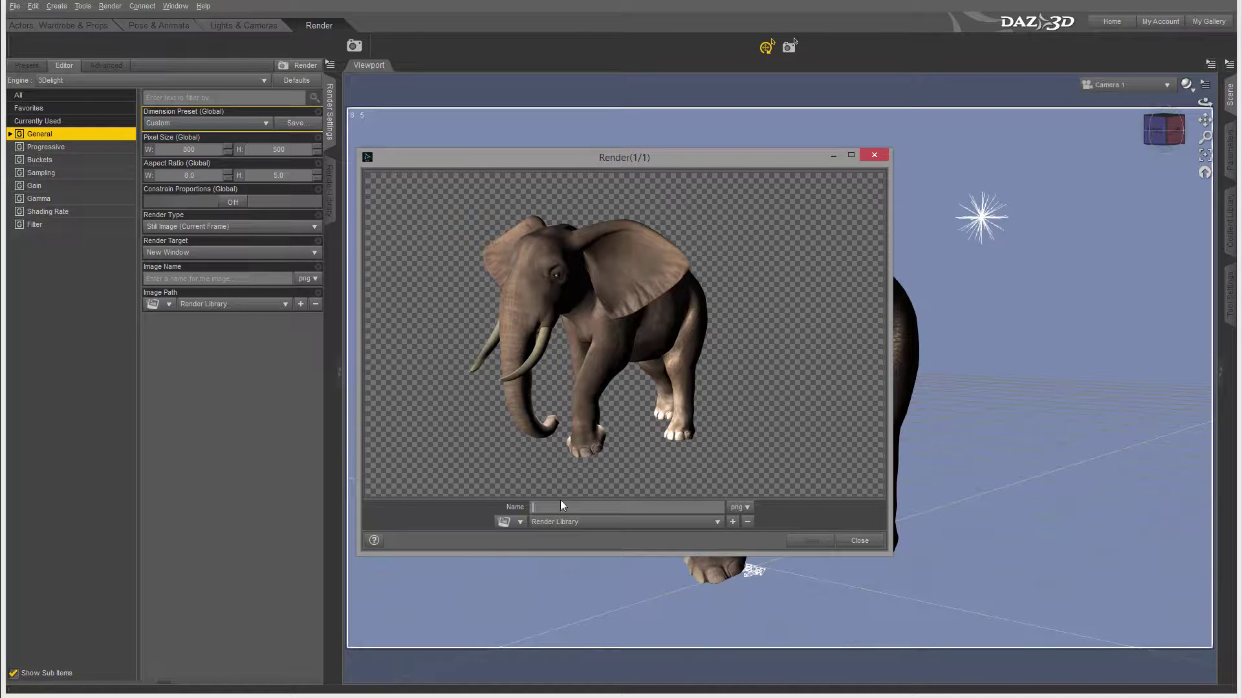
click(738, 507)
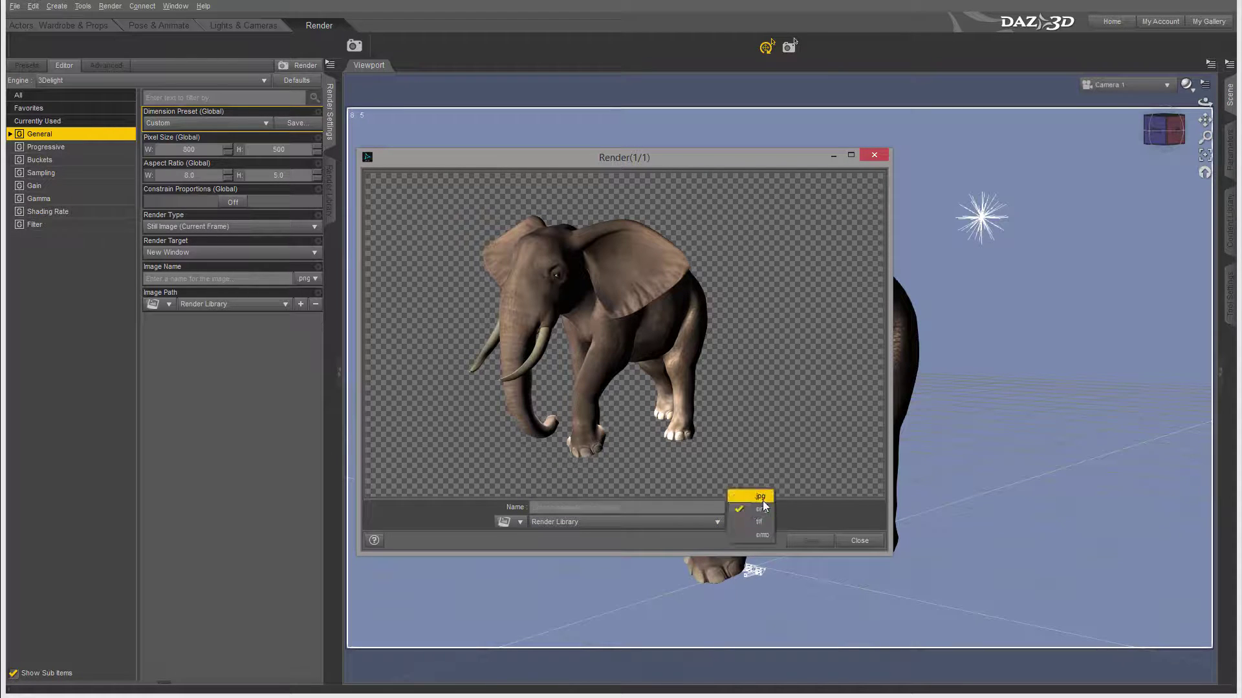
click(750, 493)
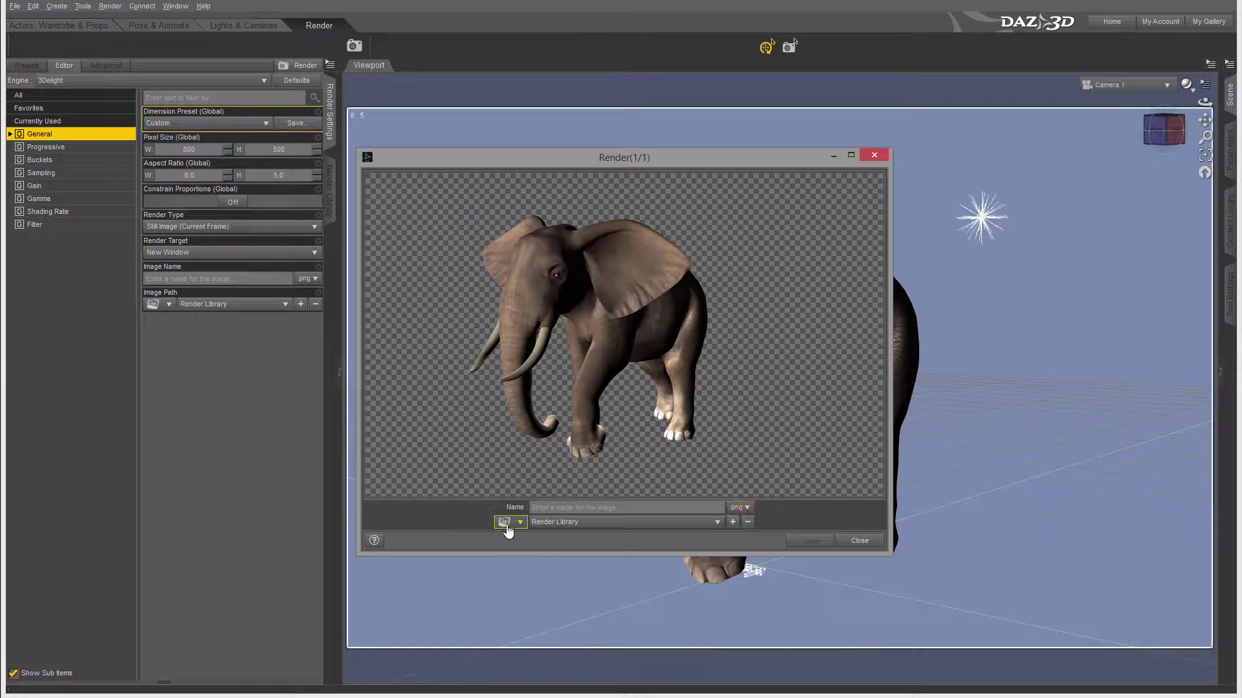
click(874, 155)
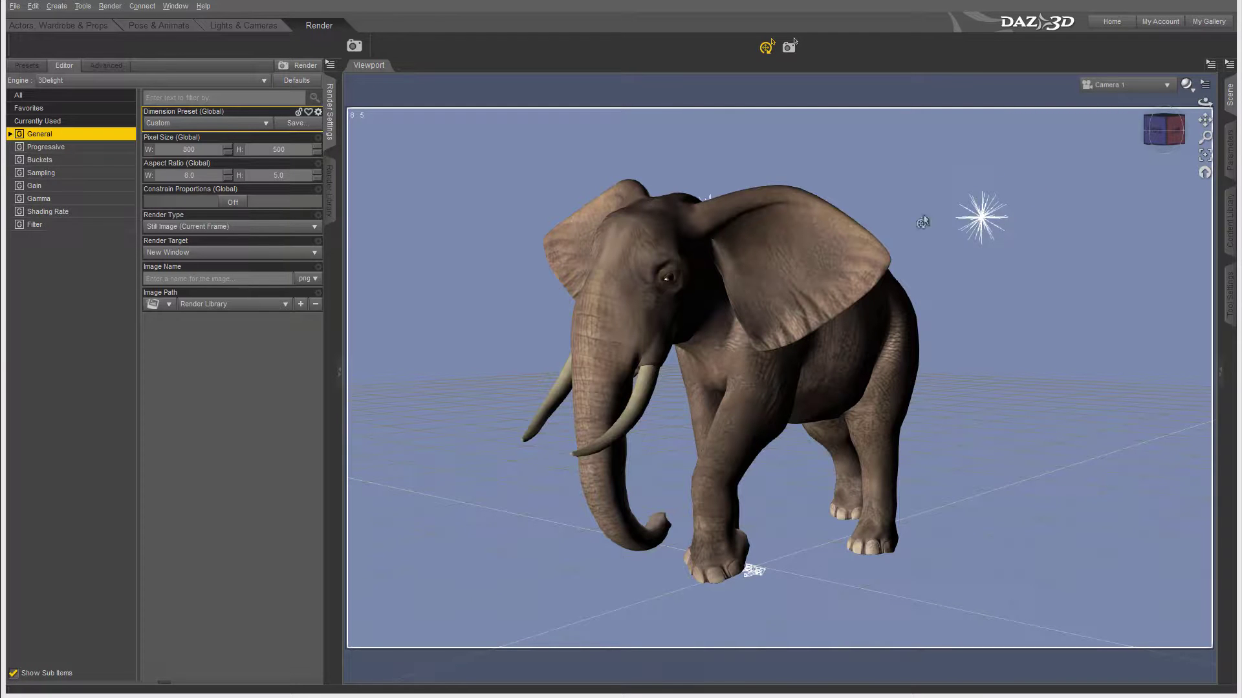
Try the Scripted 3Delight engine and its Render Script settings, then revert to 3Delight.
click(621, 289)
click(137, 79)
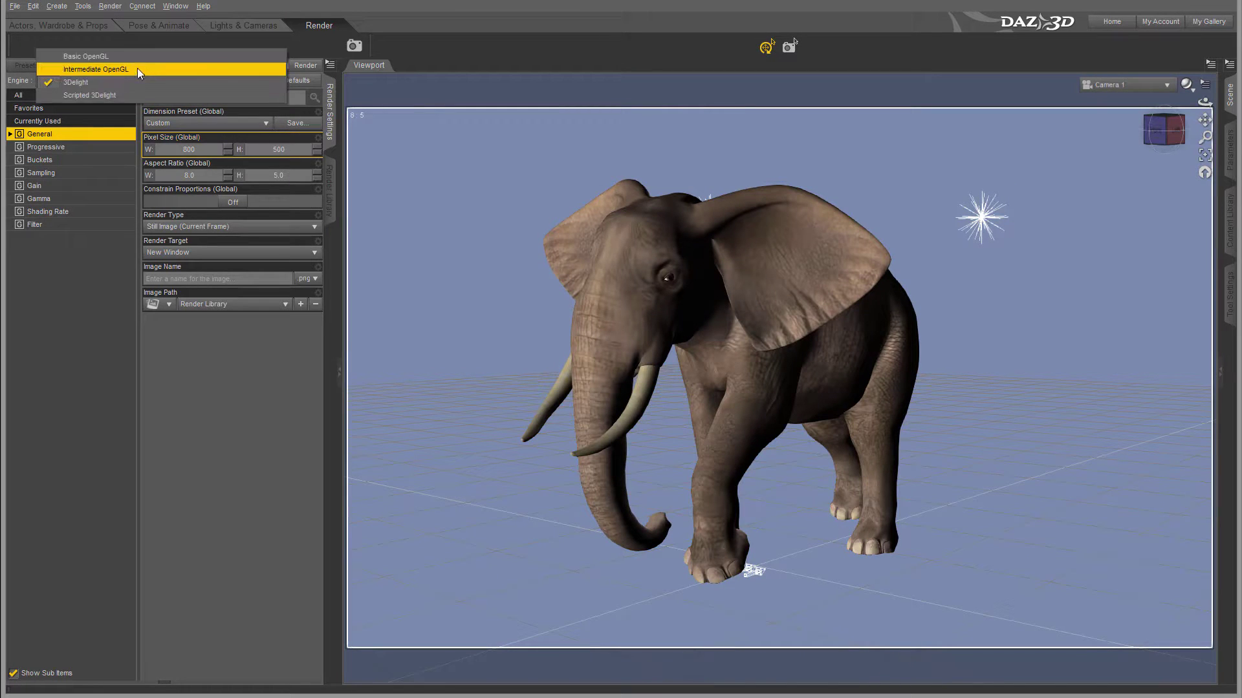
click(115, 96)
click(67, 148)
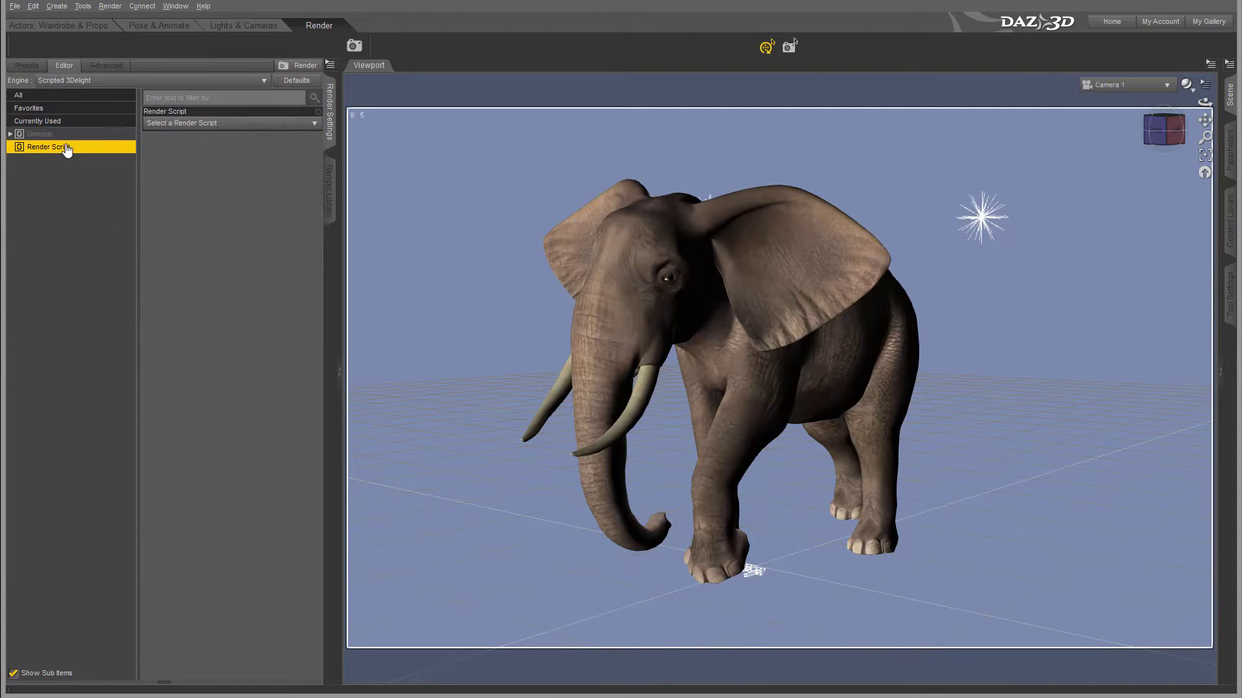
click(62, 135)
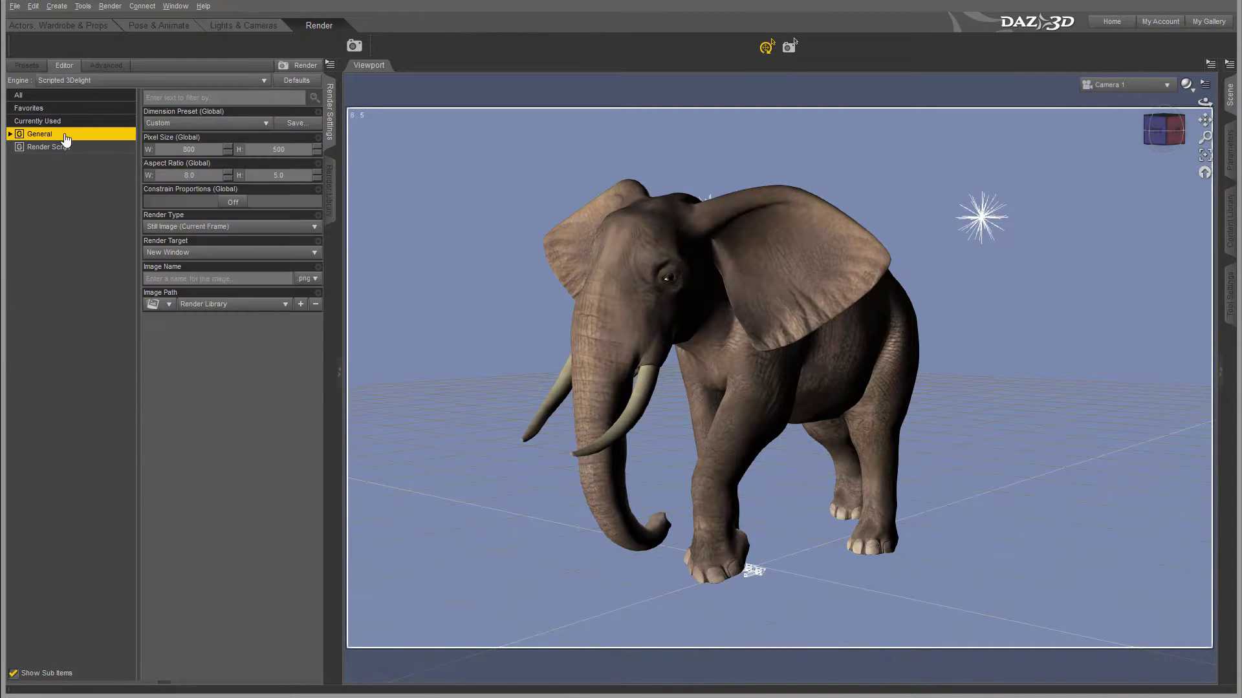
click(145, 80)
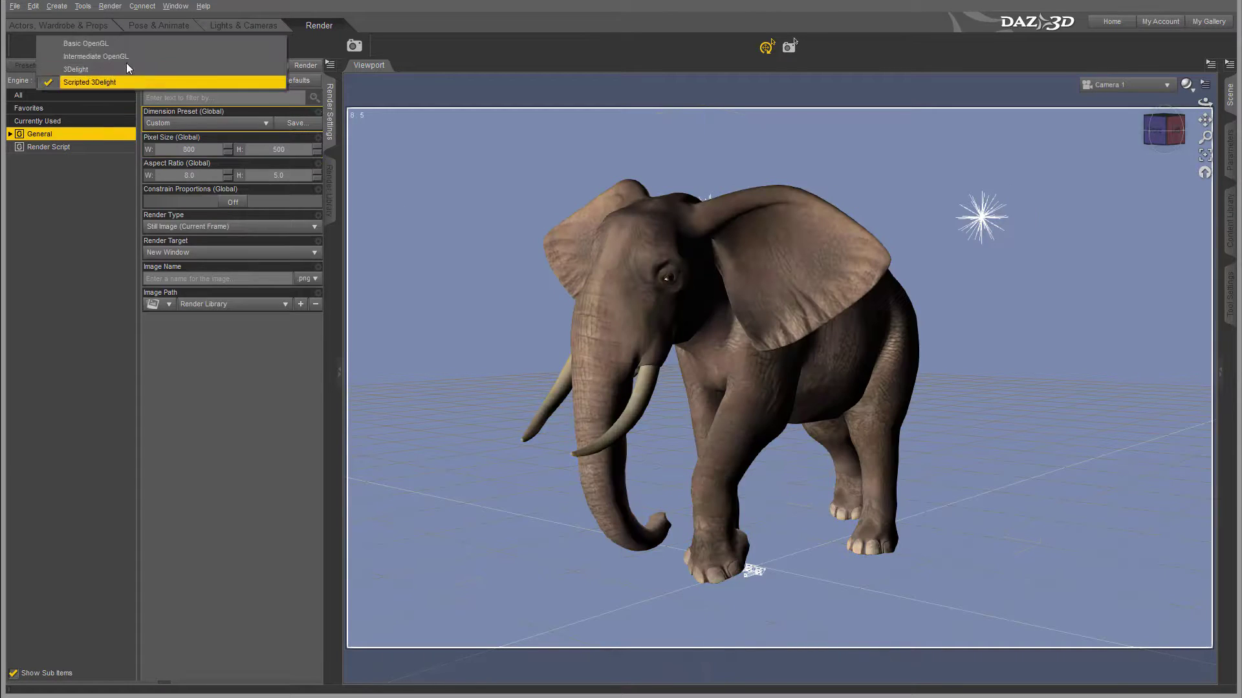
click(119, 65)
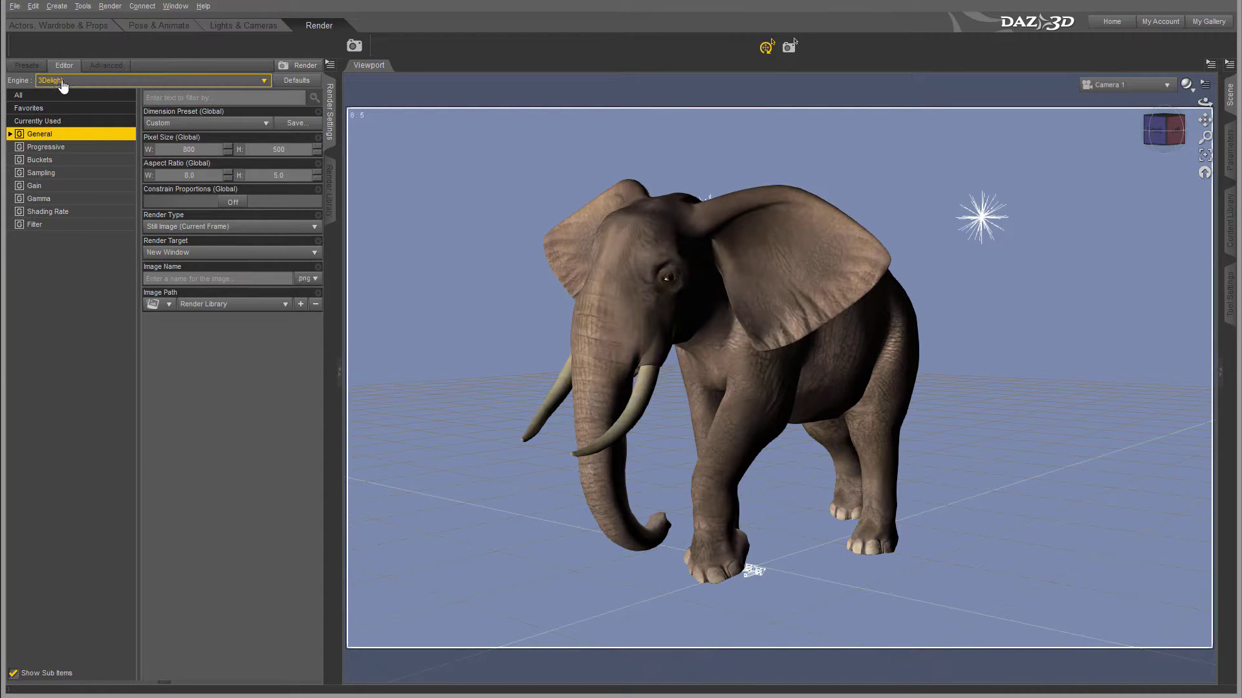
Render the elephant with Intermediate OpenGL, accept the viewport warning, and close the result.
click(785, 252)
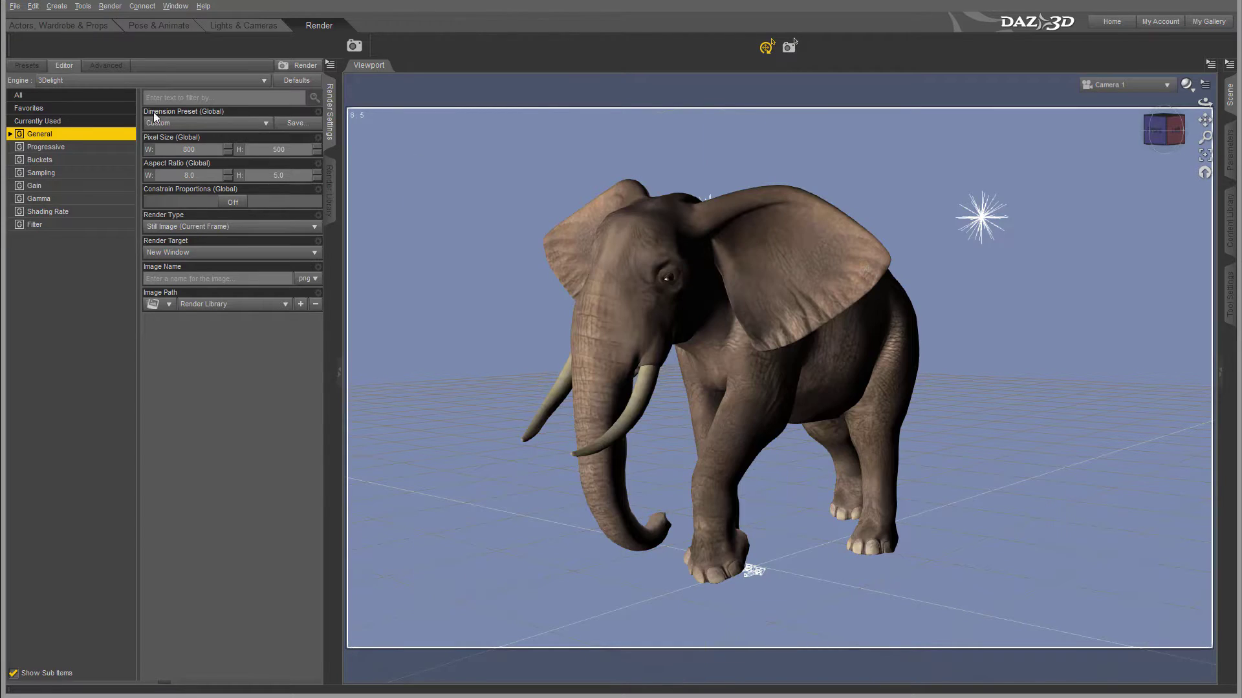
click(94, 83)
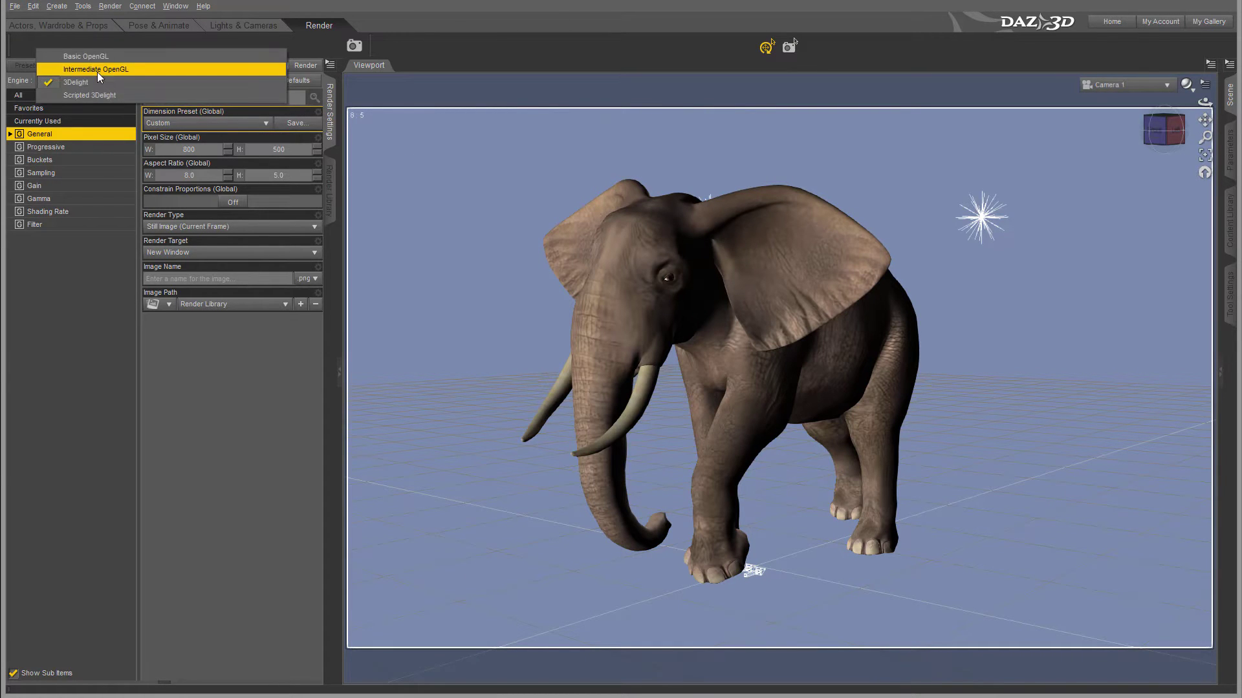
click(97, 70)
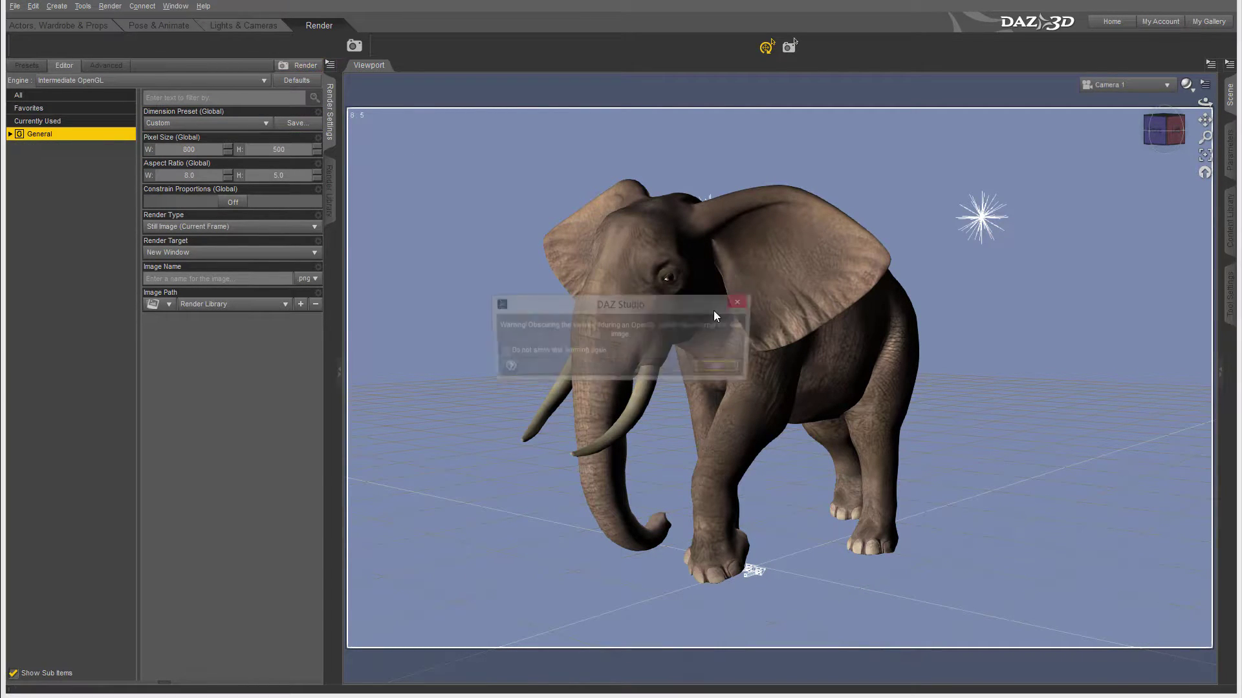
click(717, 366)
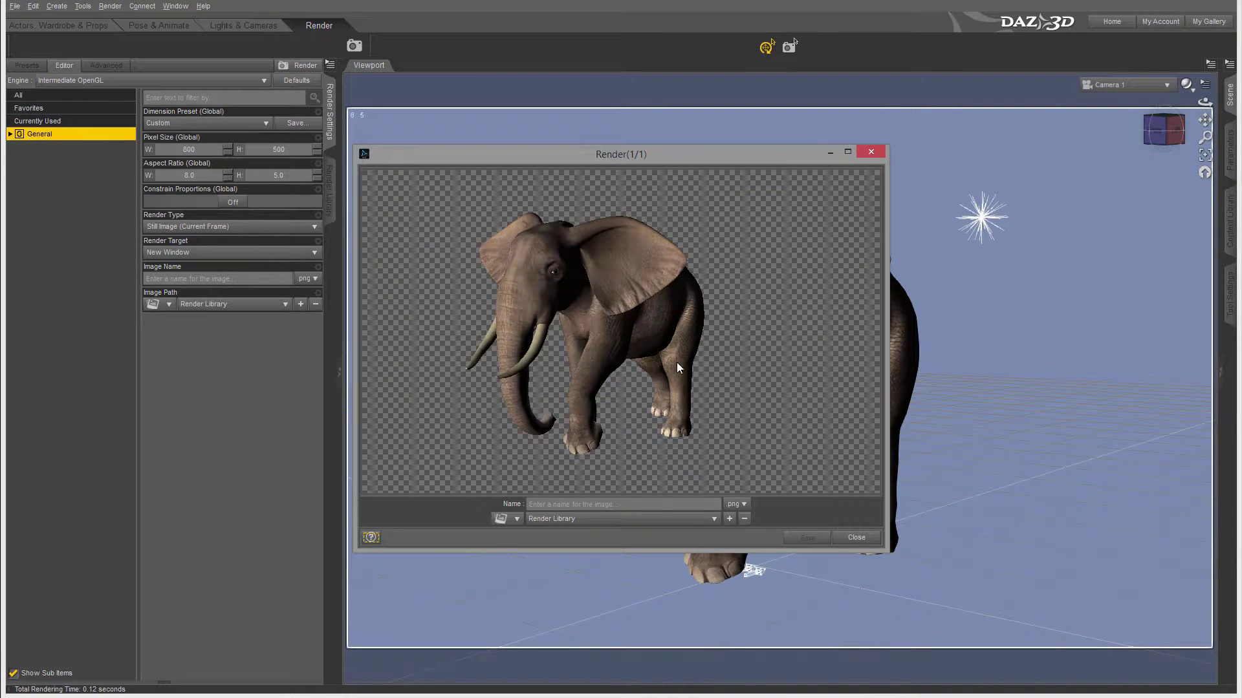
click(874, 151)
Switch back to 3Delight, restore default render settings, and render the elephant.
click(145, 79)
click(121, 95)
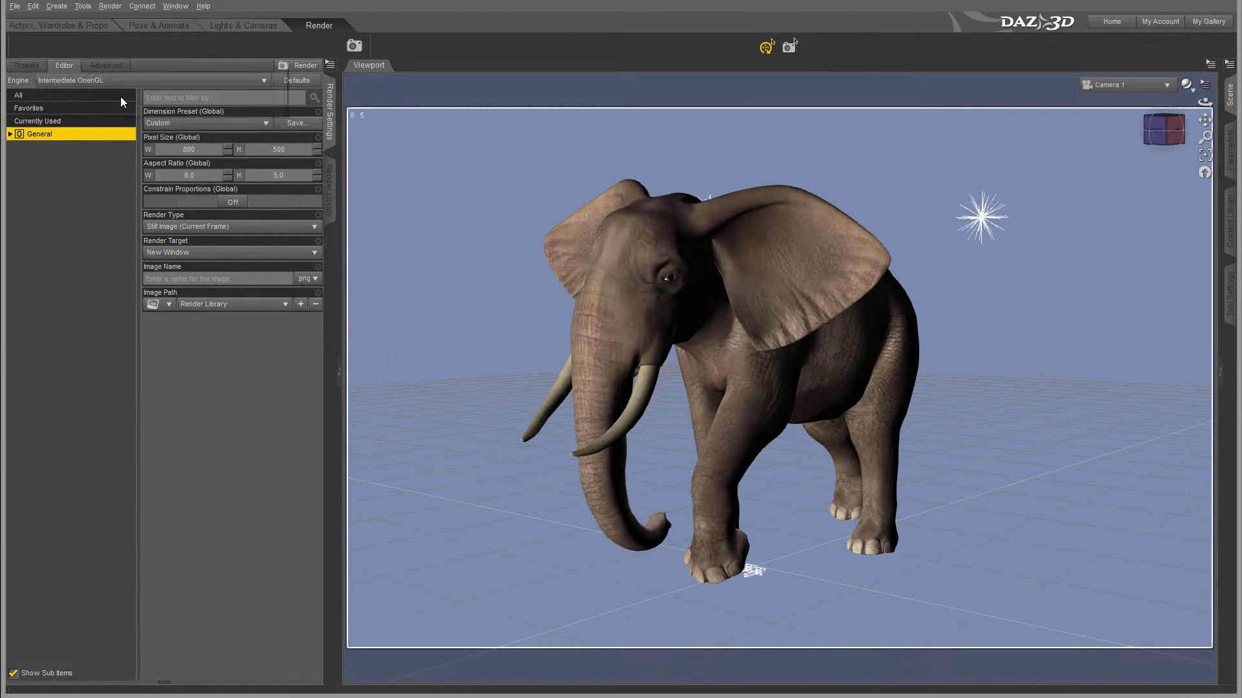
click(297, 81)
click(300, 67)
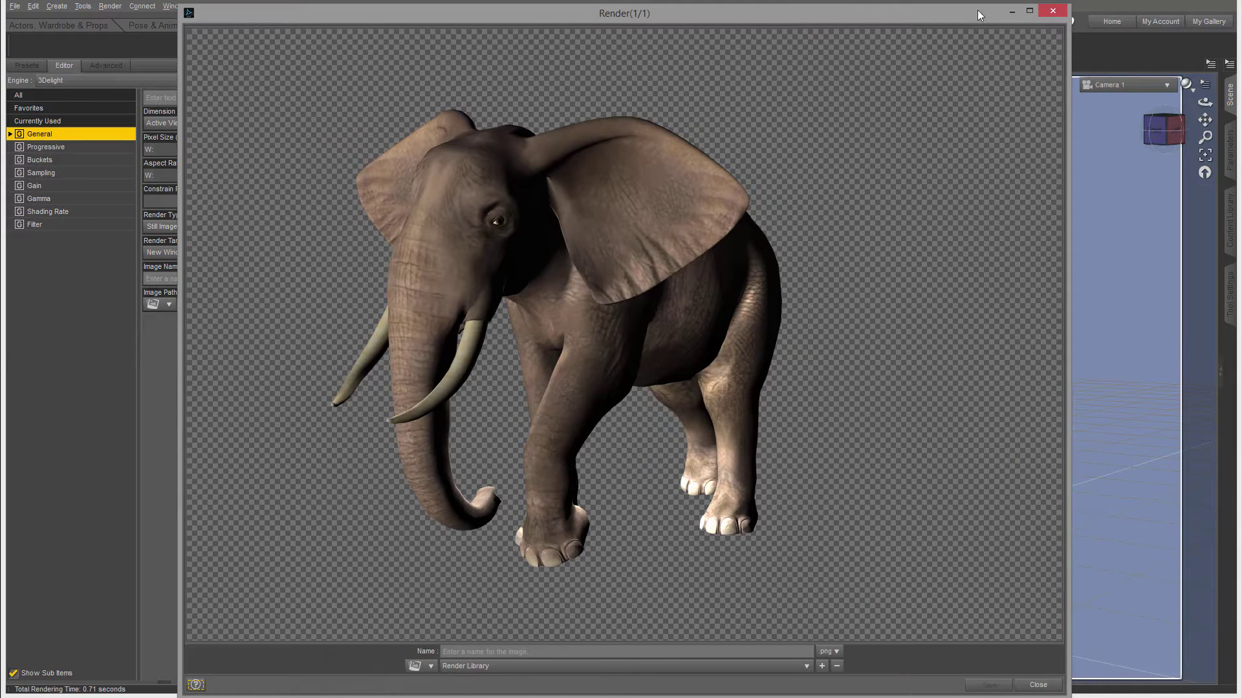
Close the 3Delight render, then render with Intermediate OpenGL and close the result.
click(1053, 12)
click(147, 81)
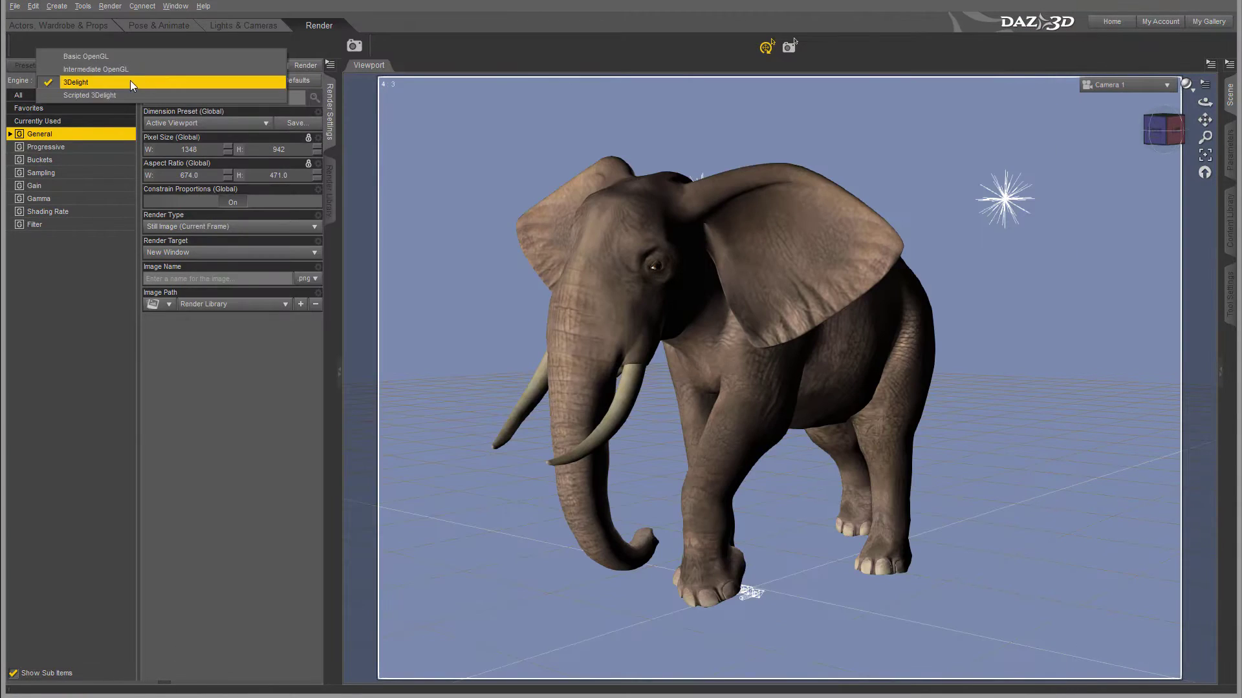
click(130, 69)
click(299, 65)
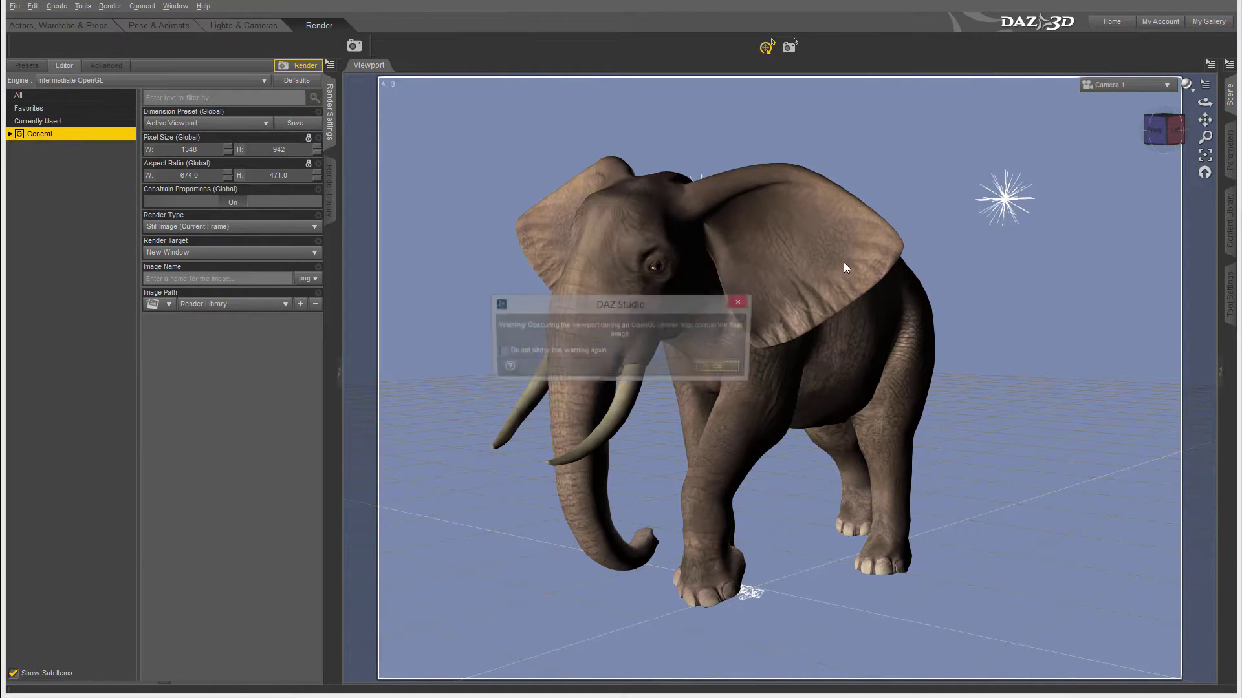
click(730, 371)
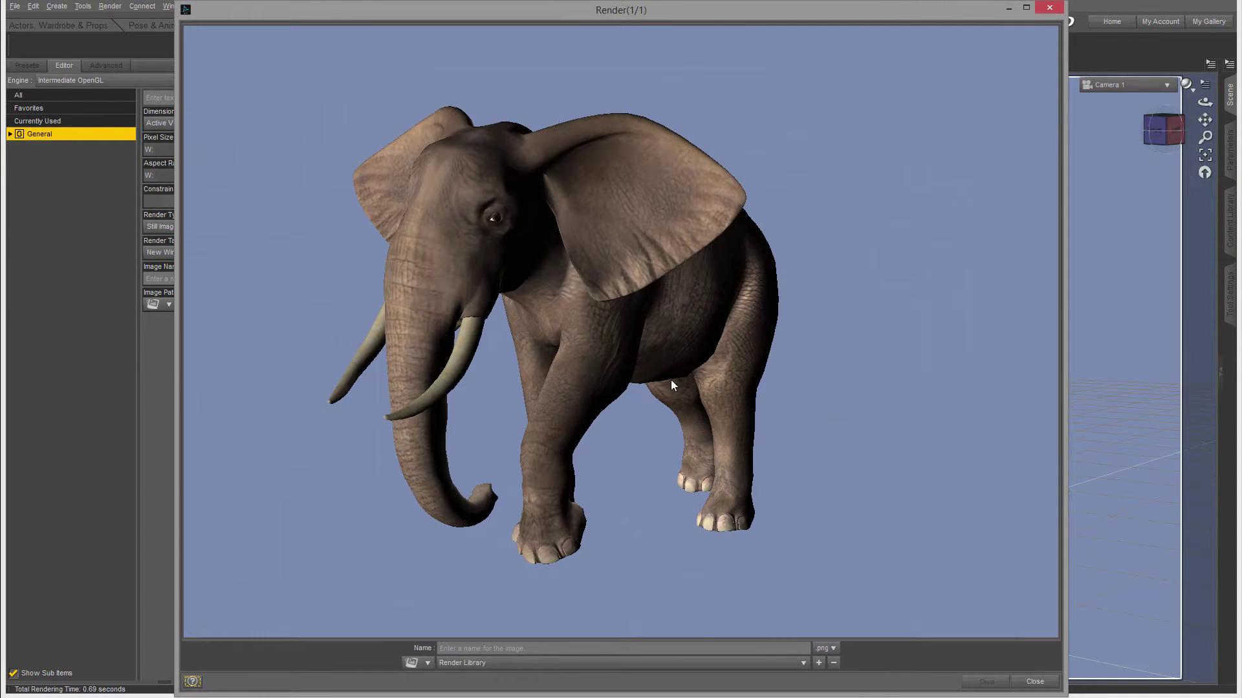
click(1056, 9)
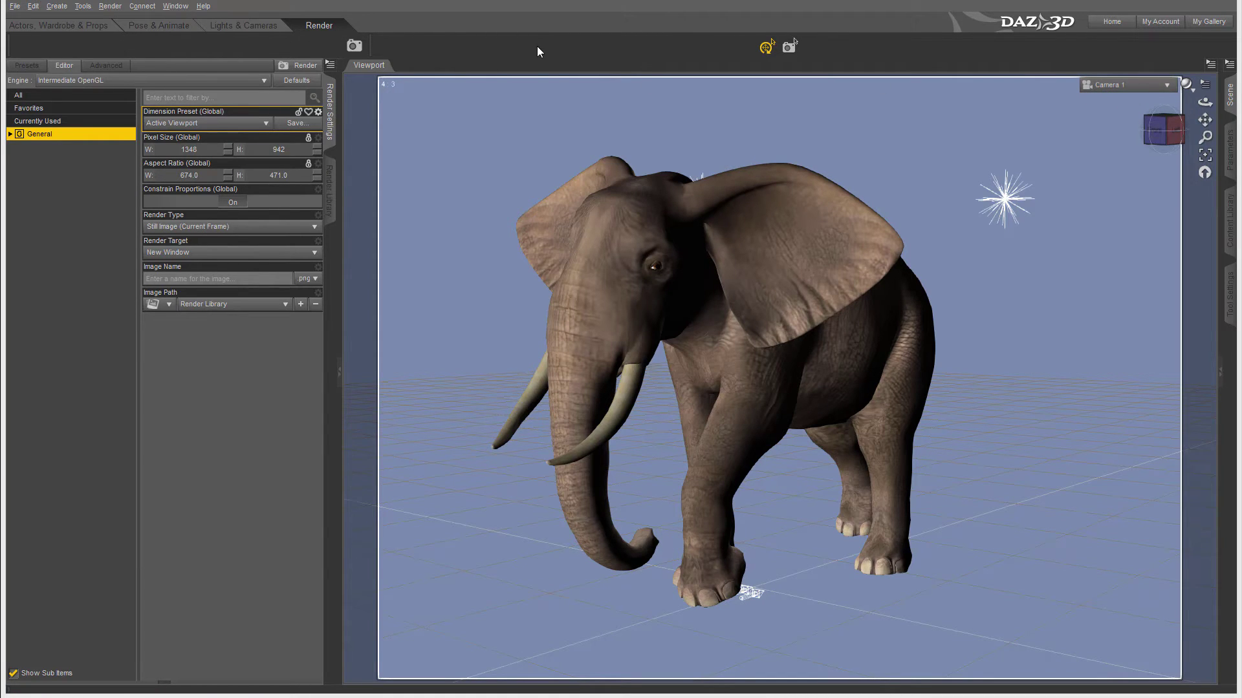
click(1220, 373)
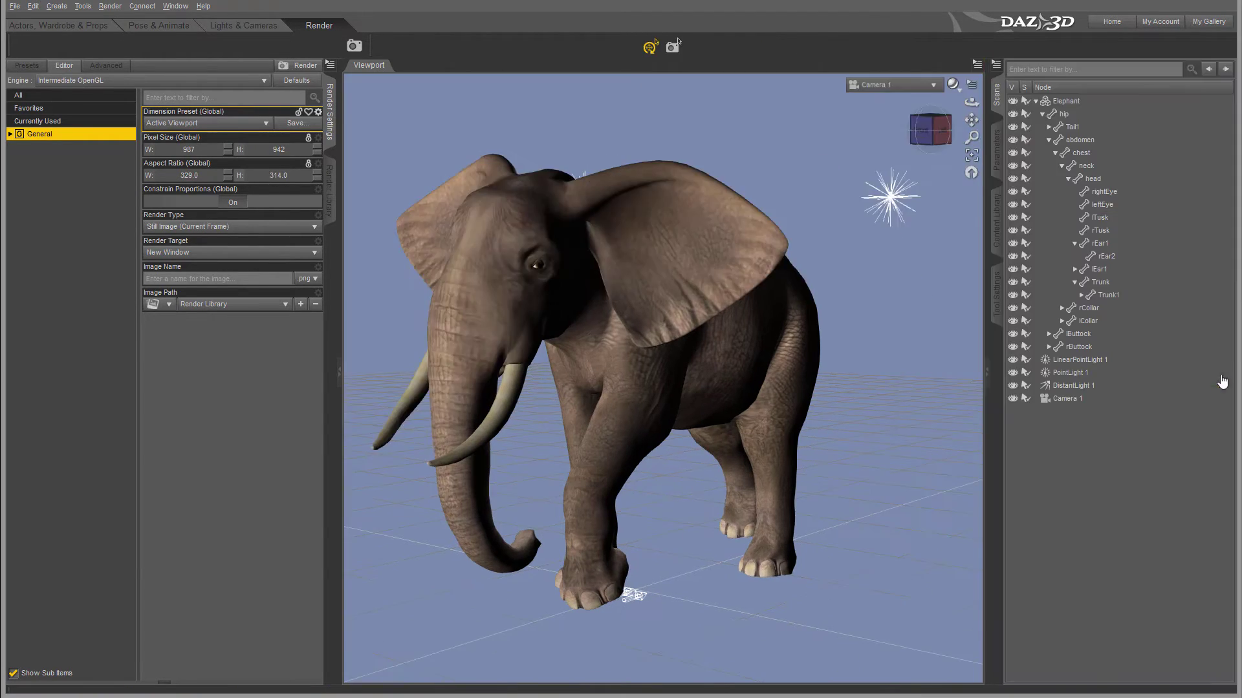
click(987, 372)
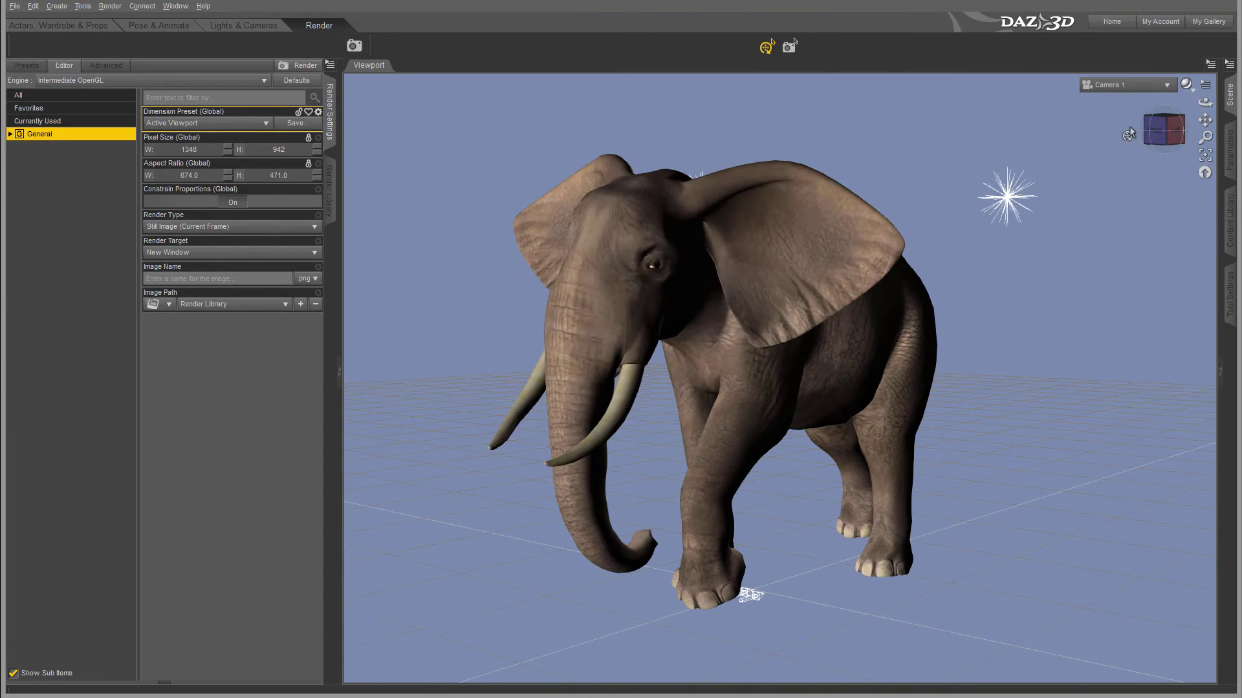
click(934, 283)
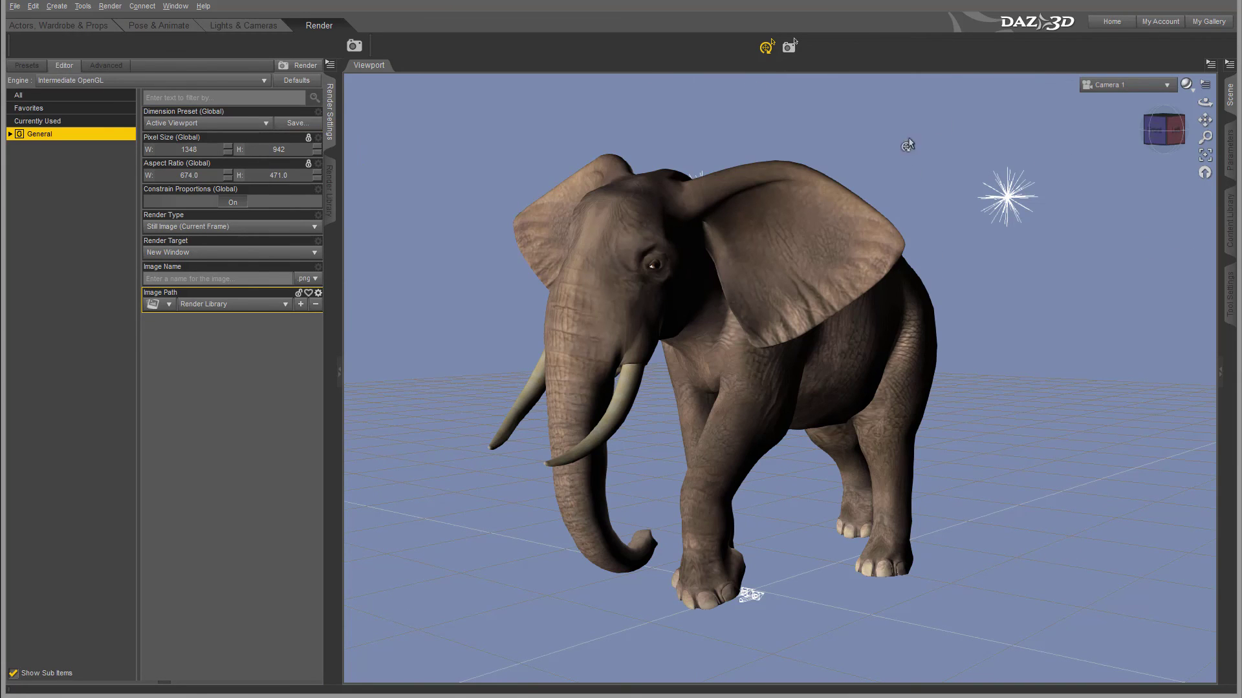
click(800, 139)
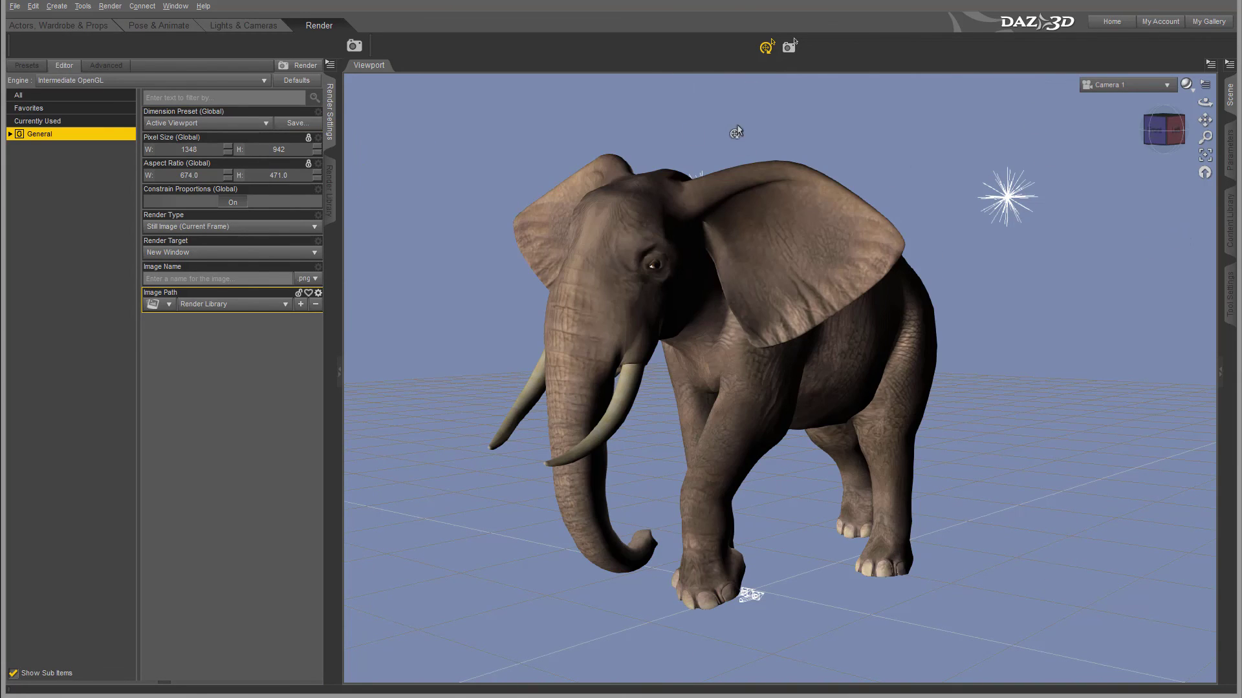